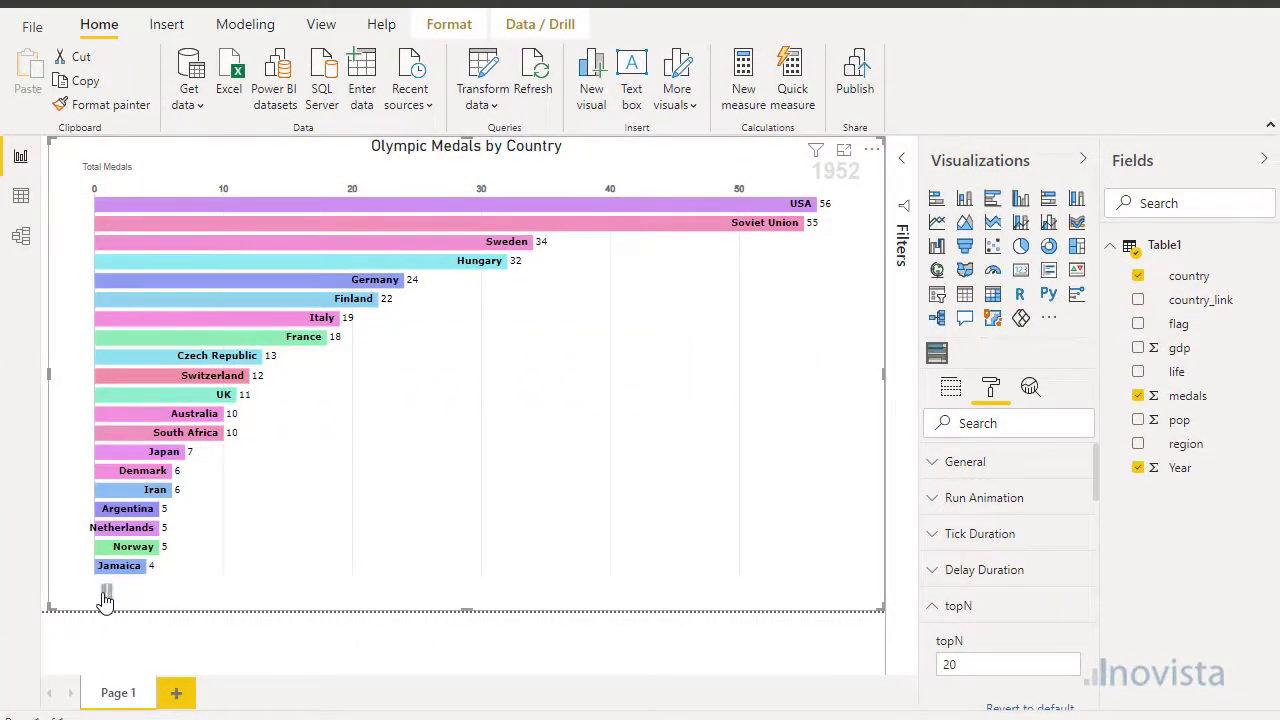
Play the Olympic medals race, pause at 1972, then step forward to 1988 and back to 1984.
left_click(106, 592)
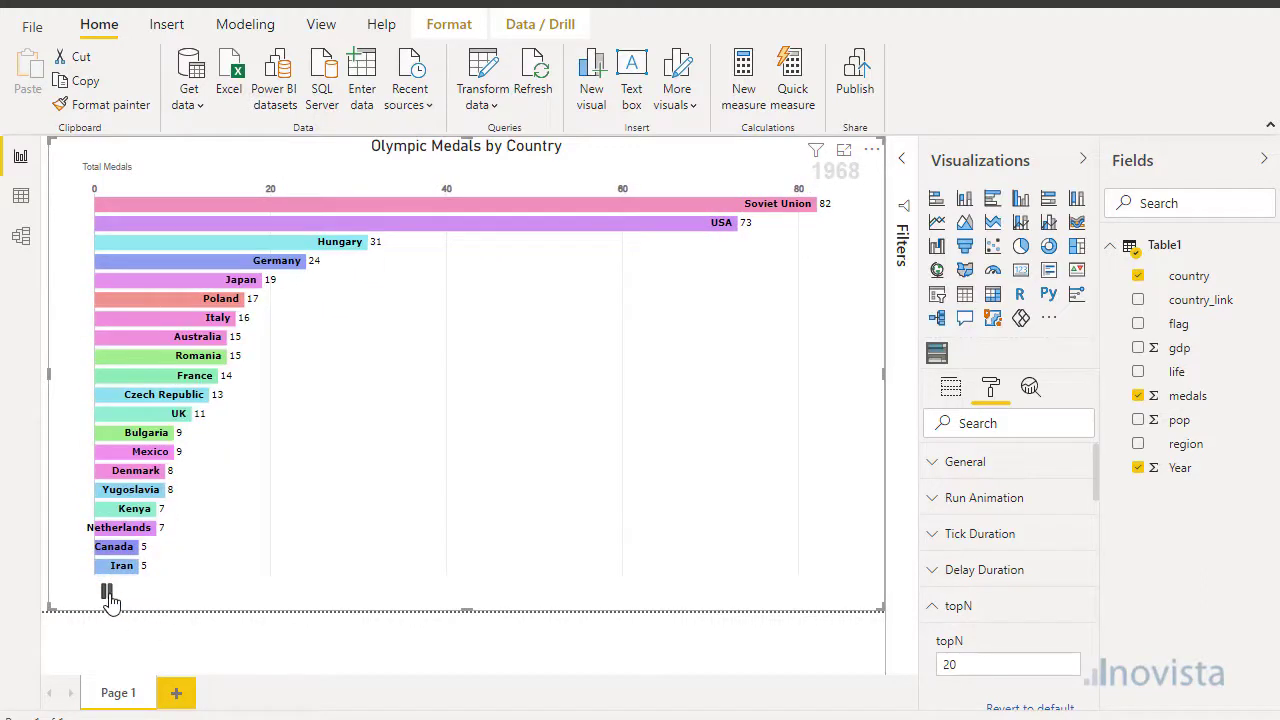
left_click(107, 594)
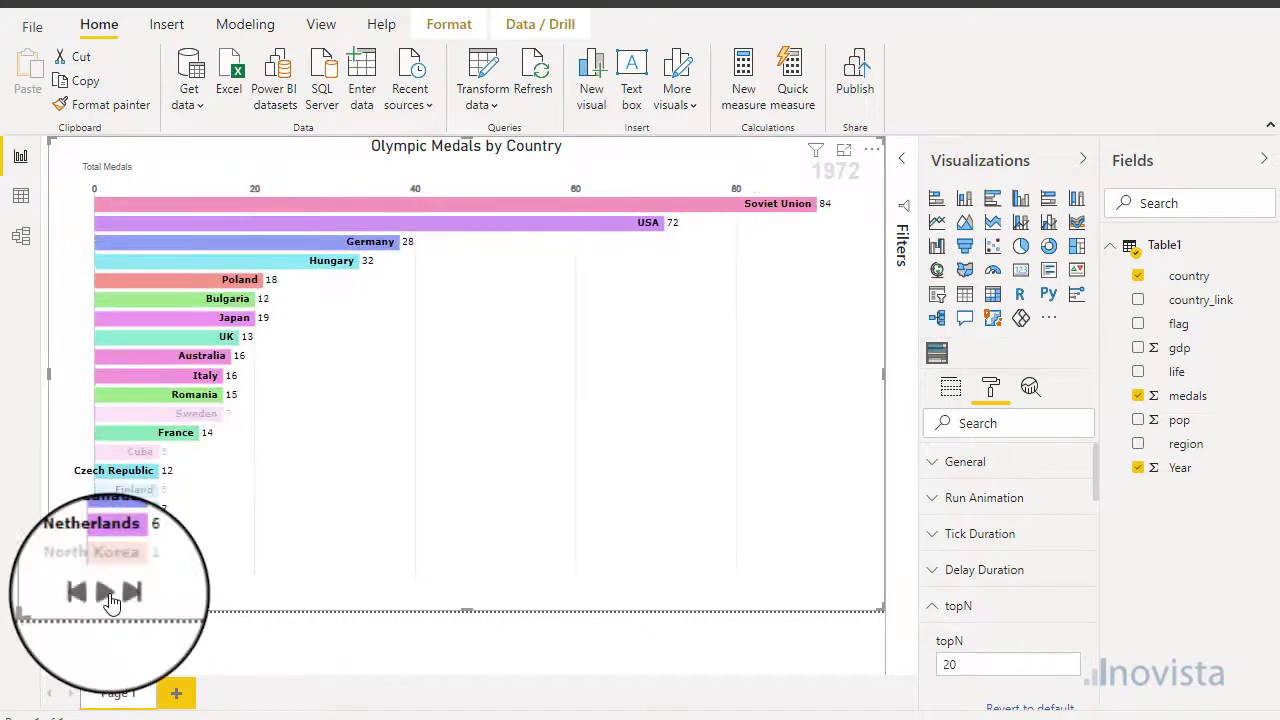
left_click(125, 596)
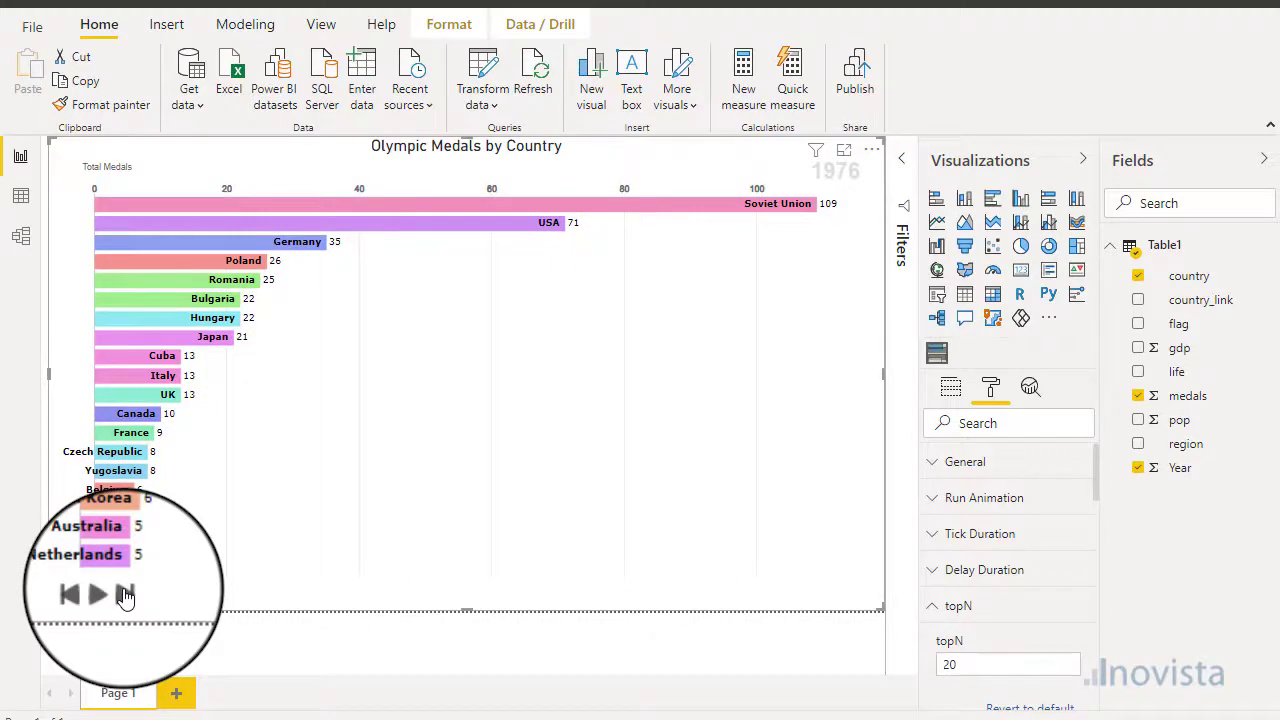
left_click(125, 596)
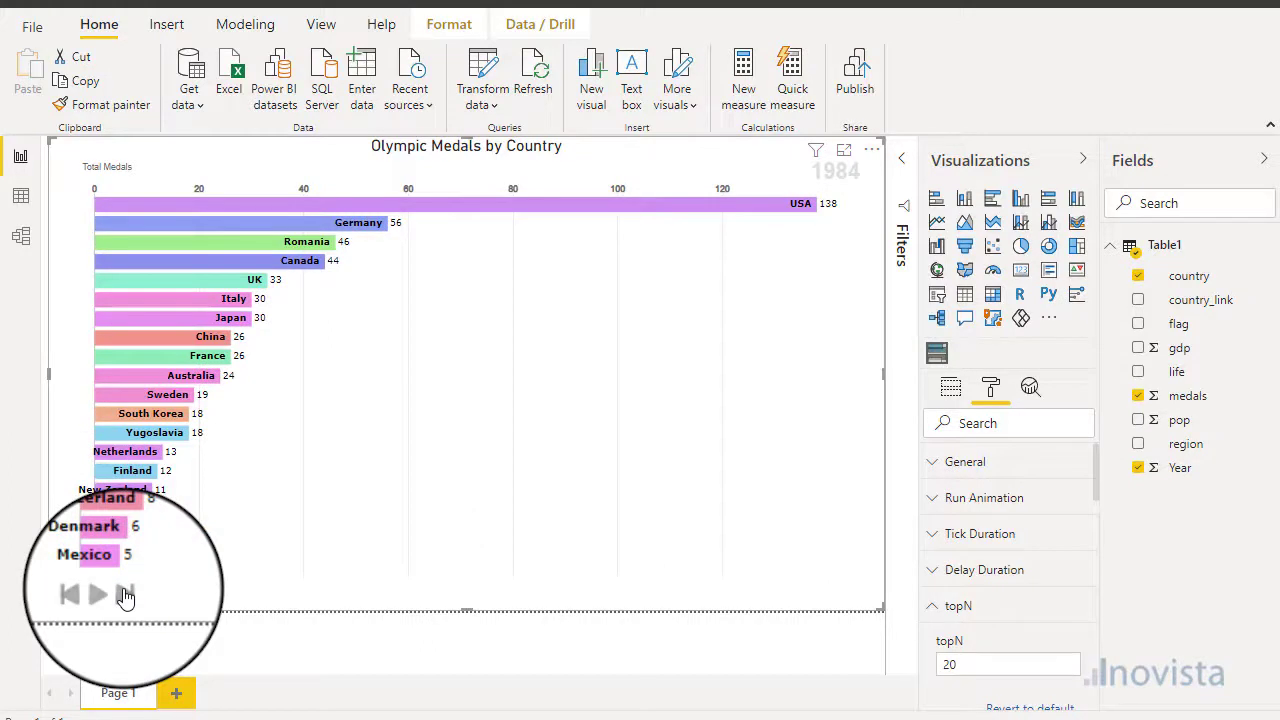
left_click(125, 596)
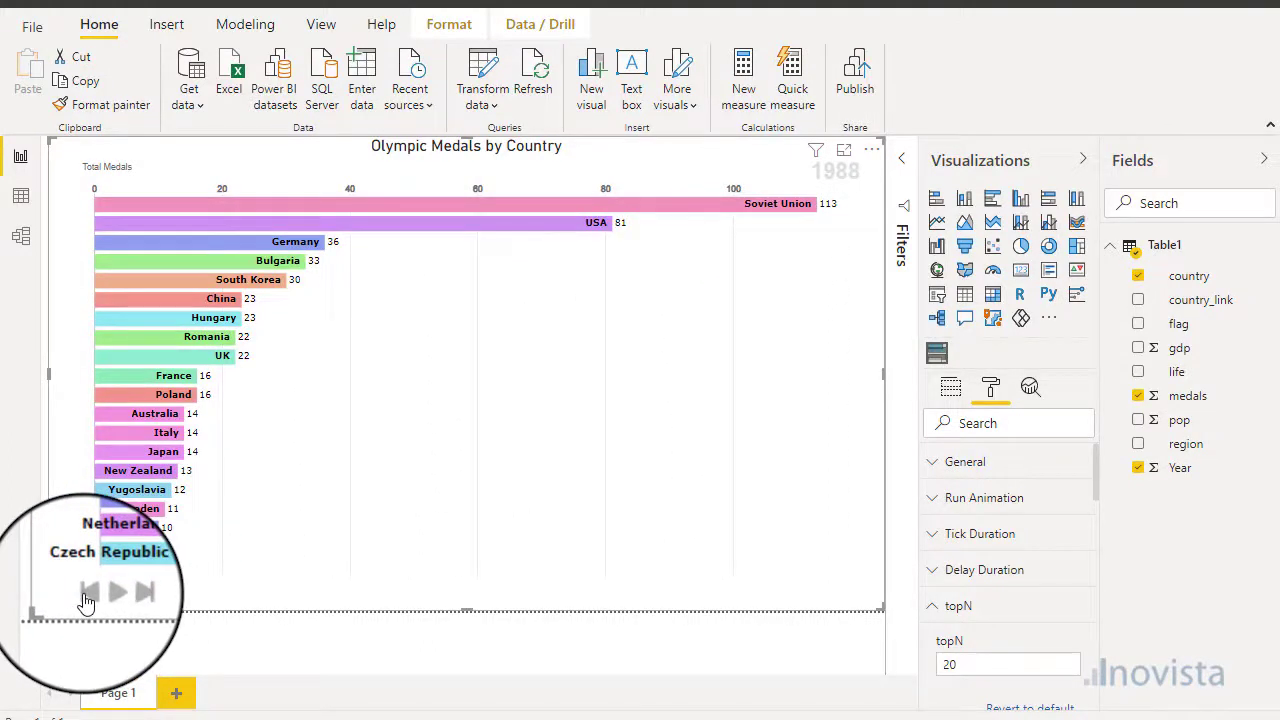
left_click(87, 600)
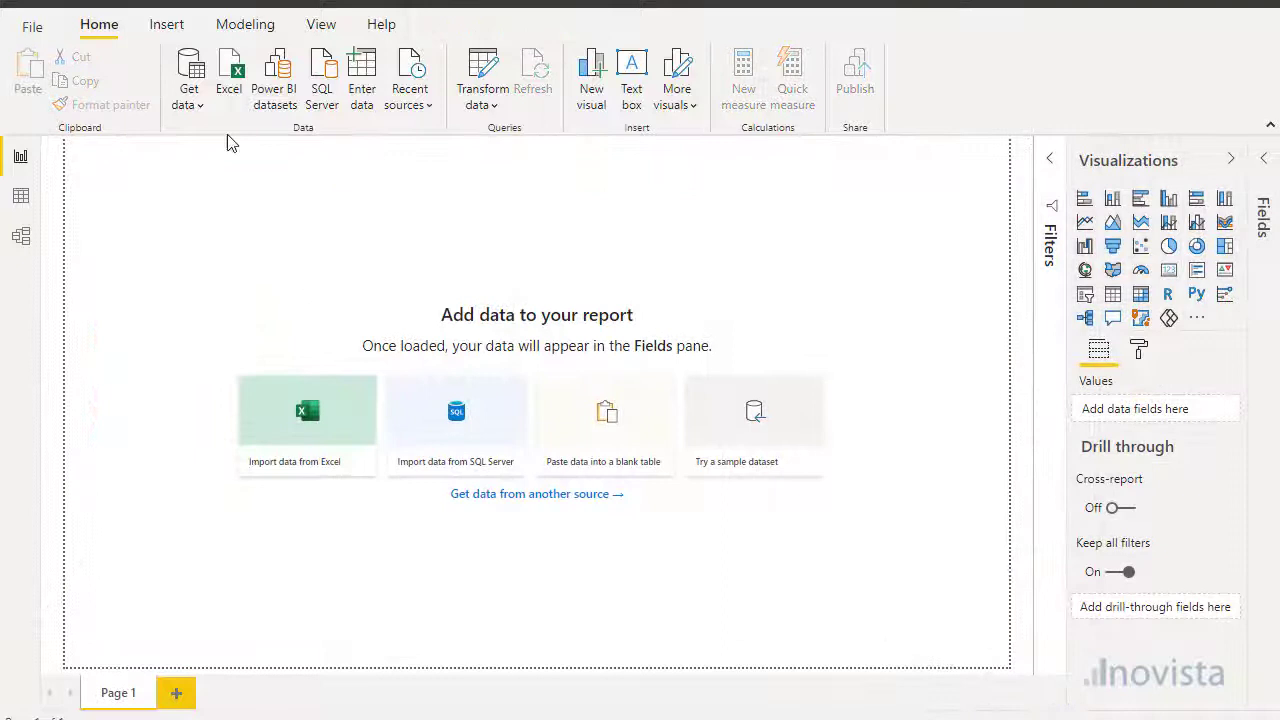
Import Table1 from the brand_values.xlsx Excel workbook and load it into the report.
left_click(202, 108)
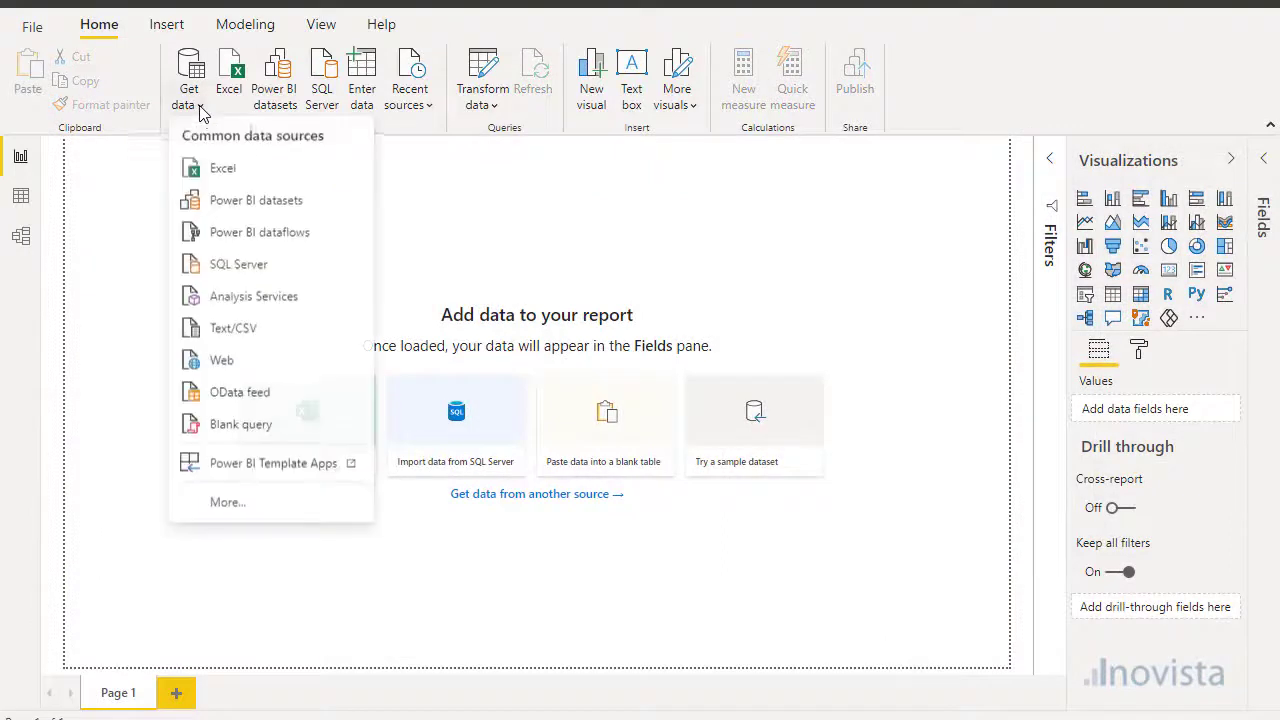
left_click(211, 172)
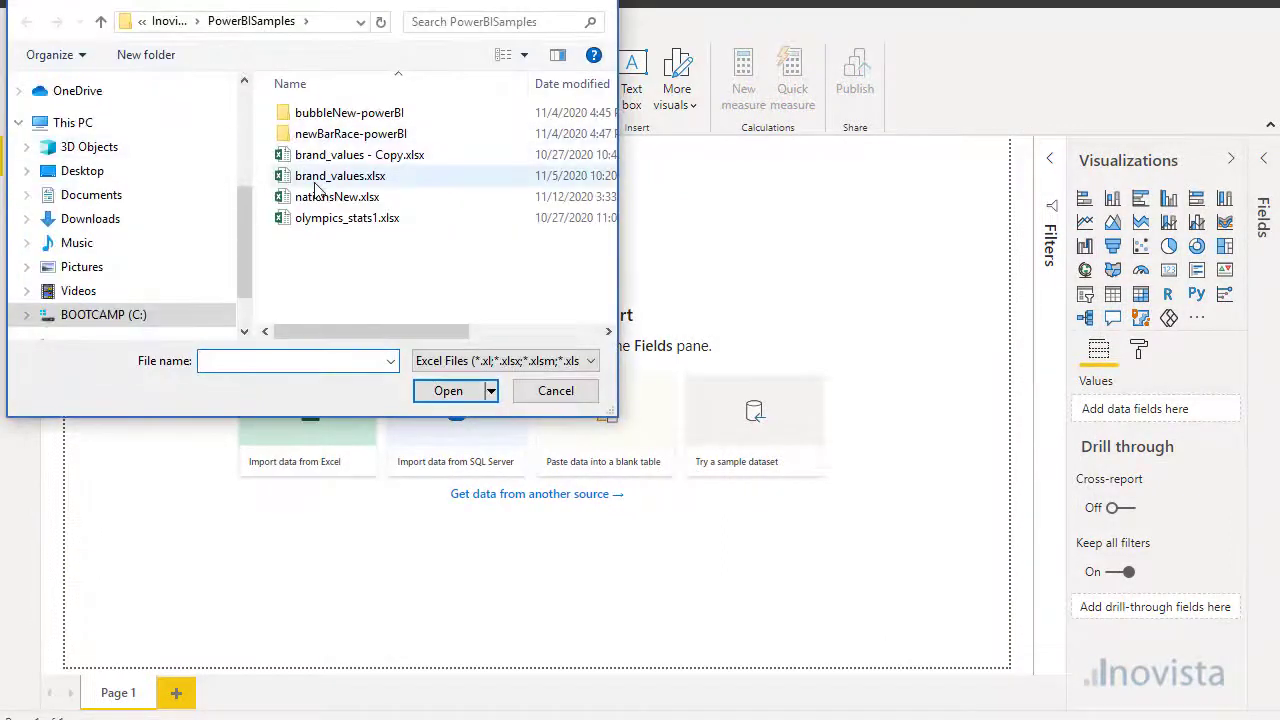
left_click(314, 181)
left_click(459, 395)
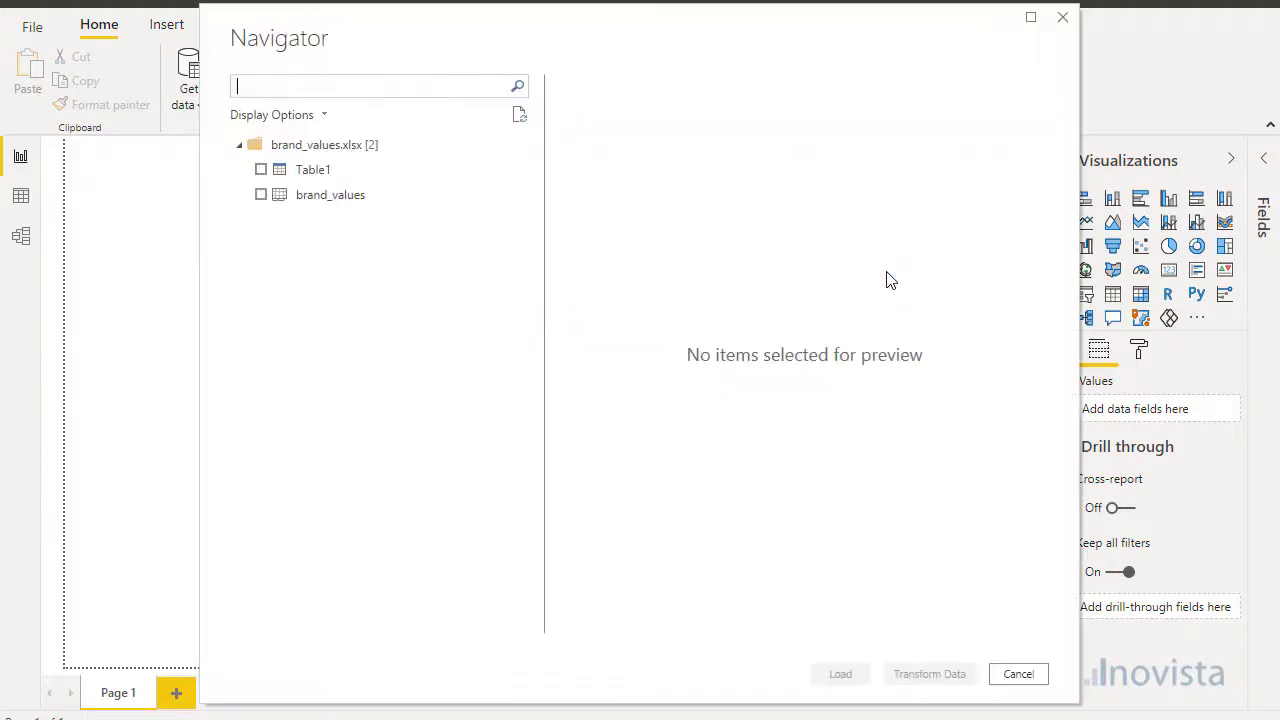
left_click(261, 169)
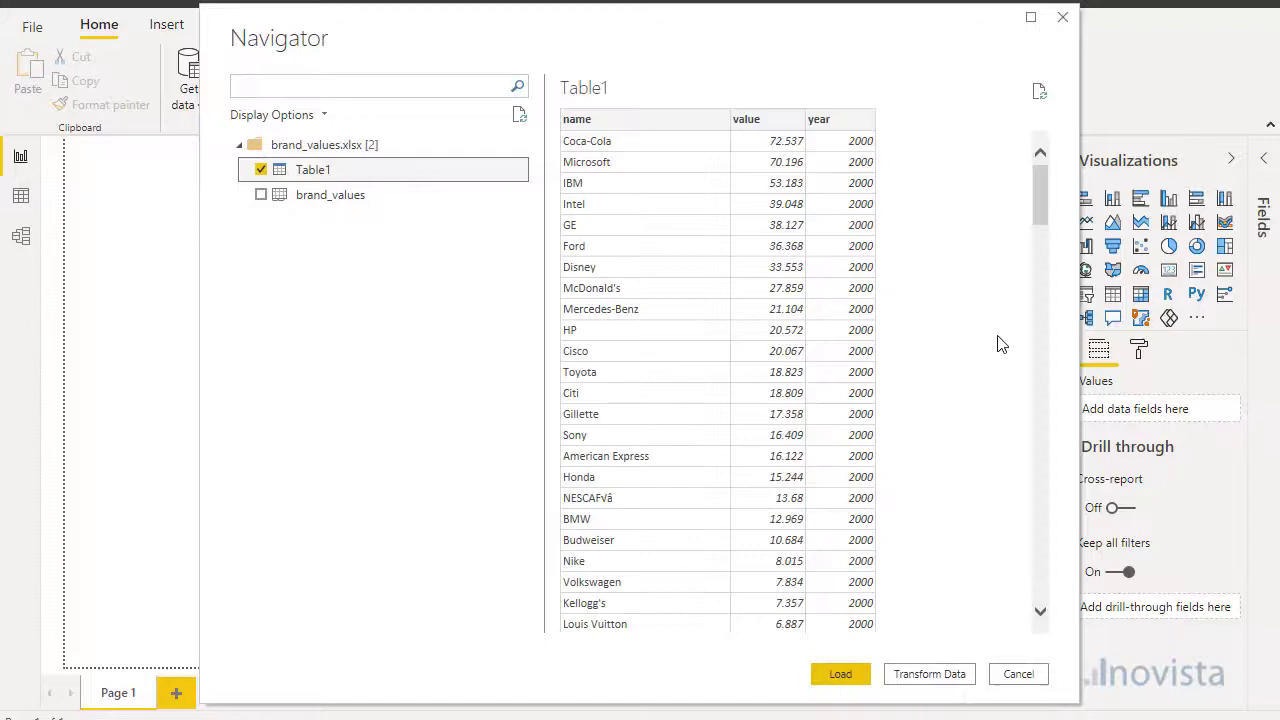
left_click_drag(1042, 214, 1062, 187)
left_click(840, 673)
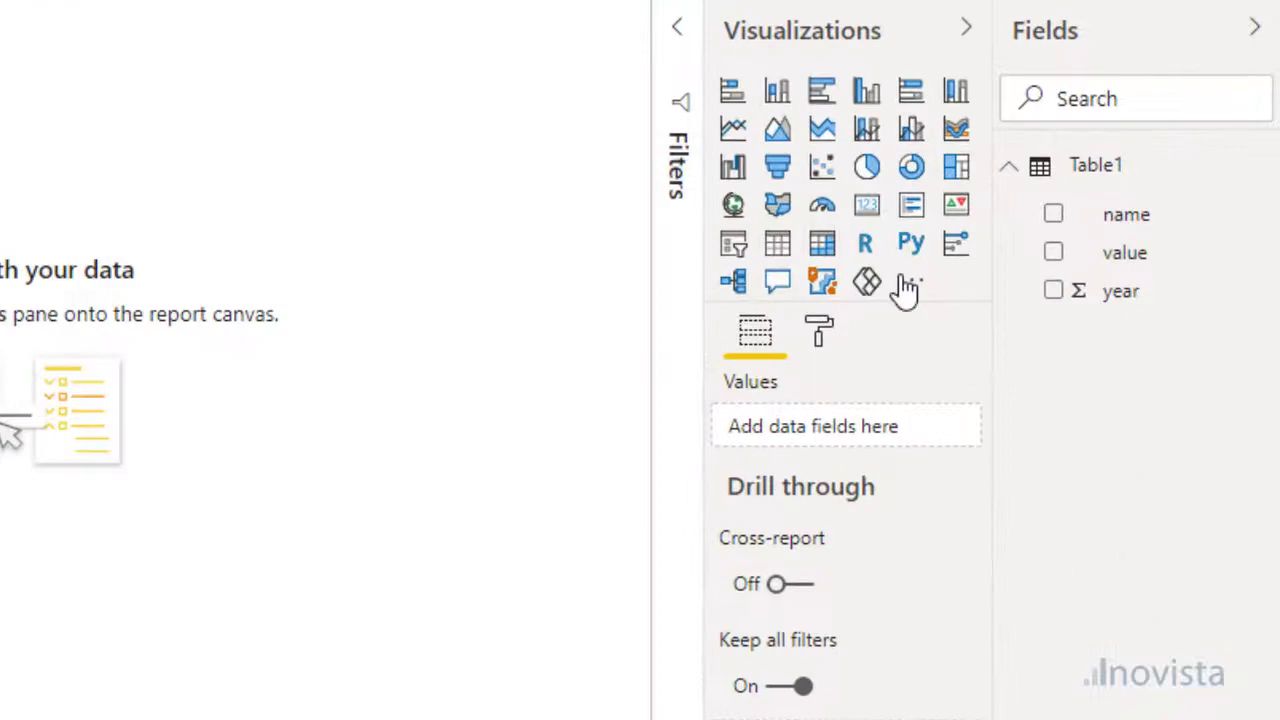
Import RaceBarChart.1.0.pbiviz from the newBarRace-powerBI\dist folder as a custom visual.
left_click(911, 287)
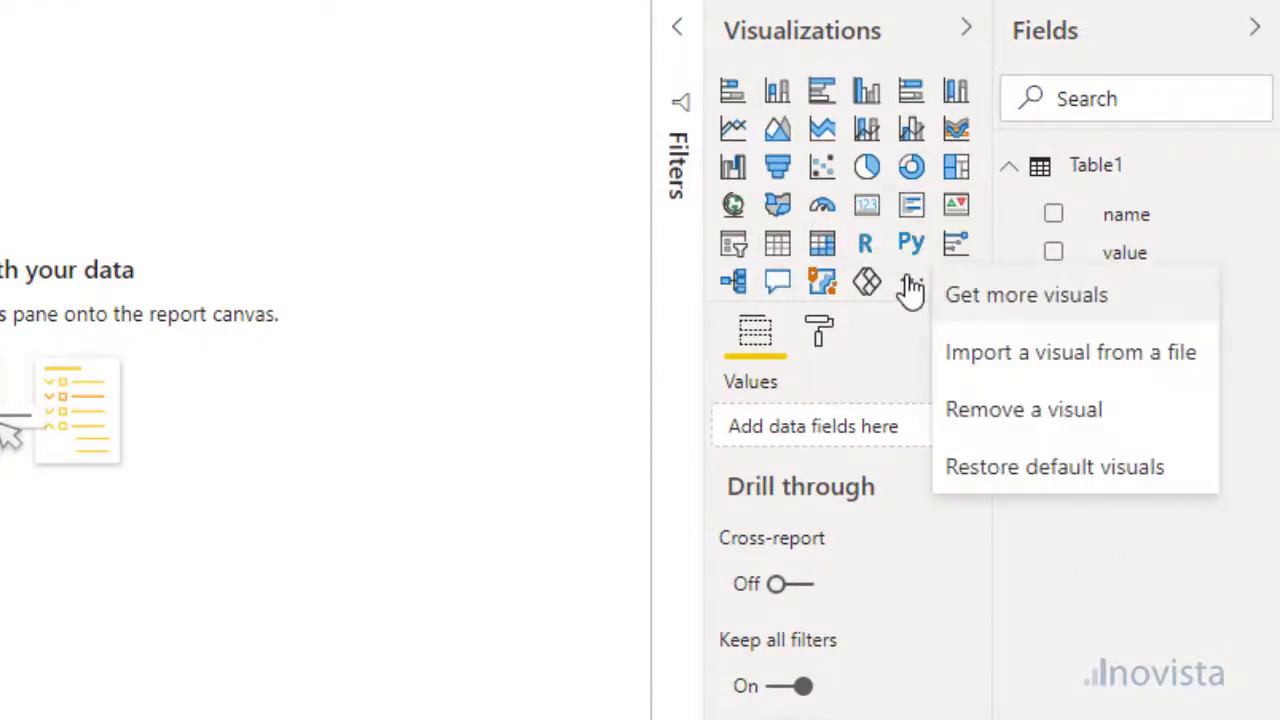
left_click(964, 356)
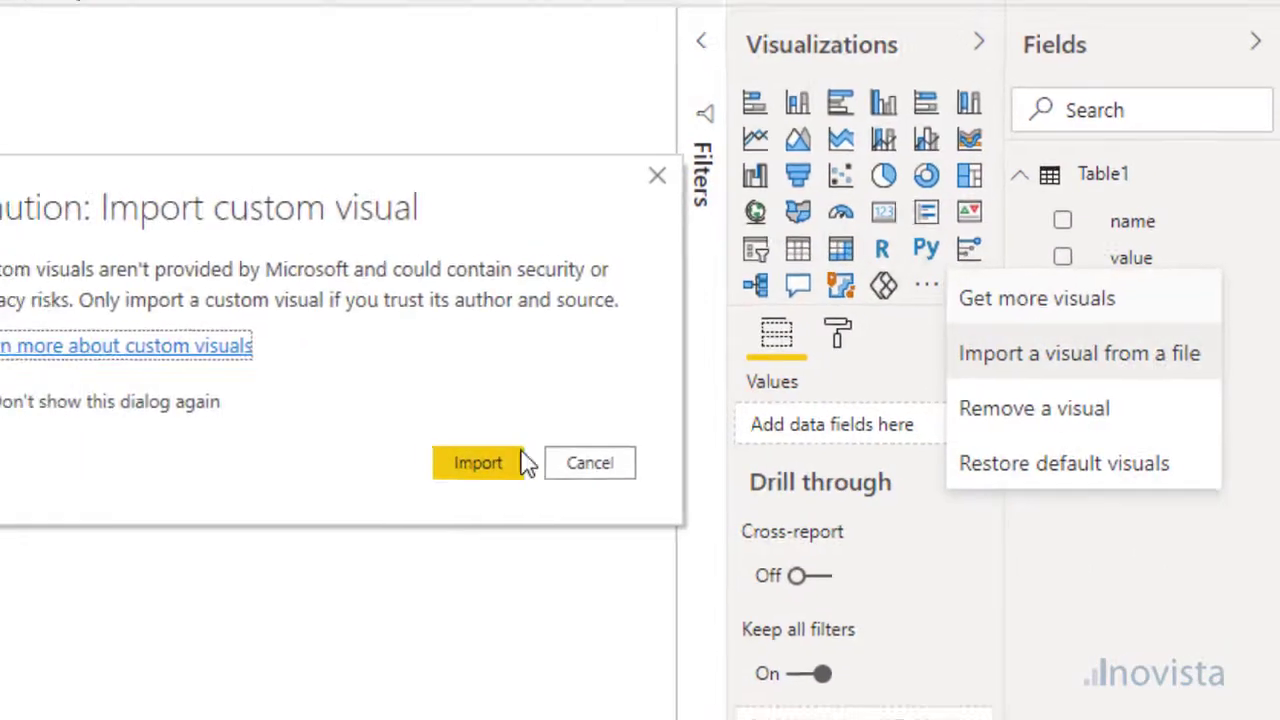
left_click(444, 466)
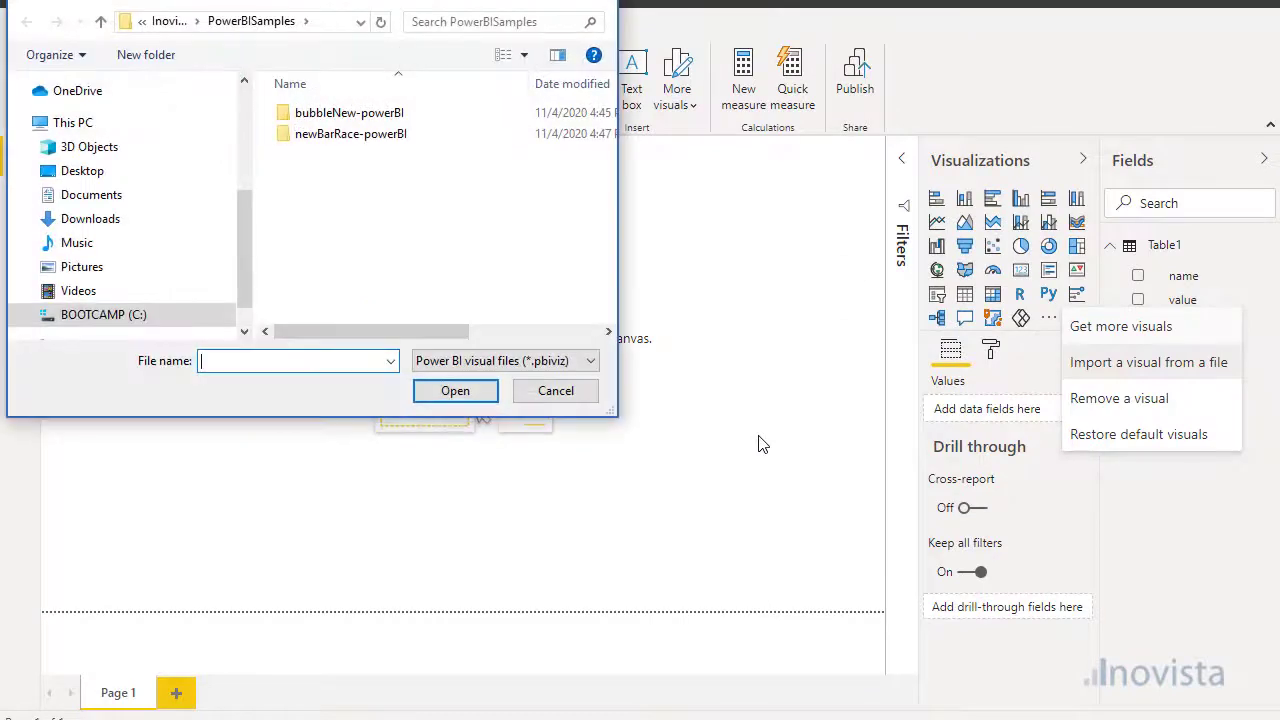
double_click(352, 136)
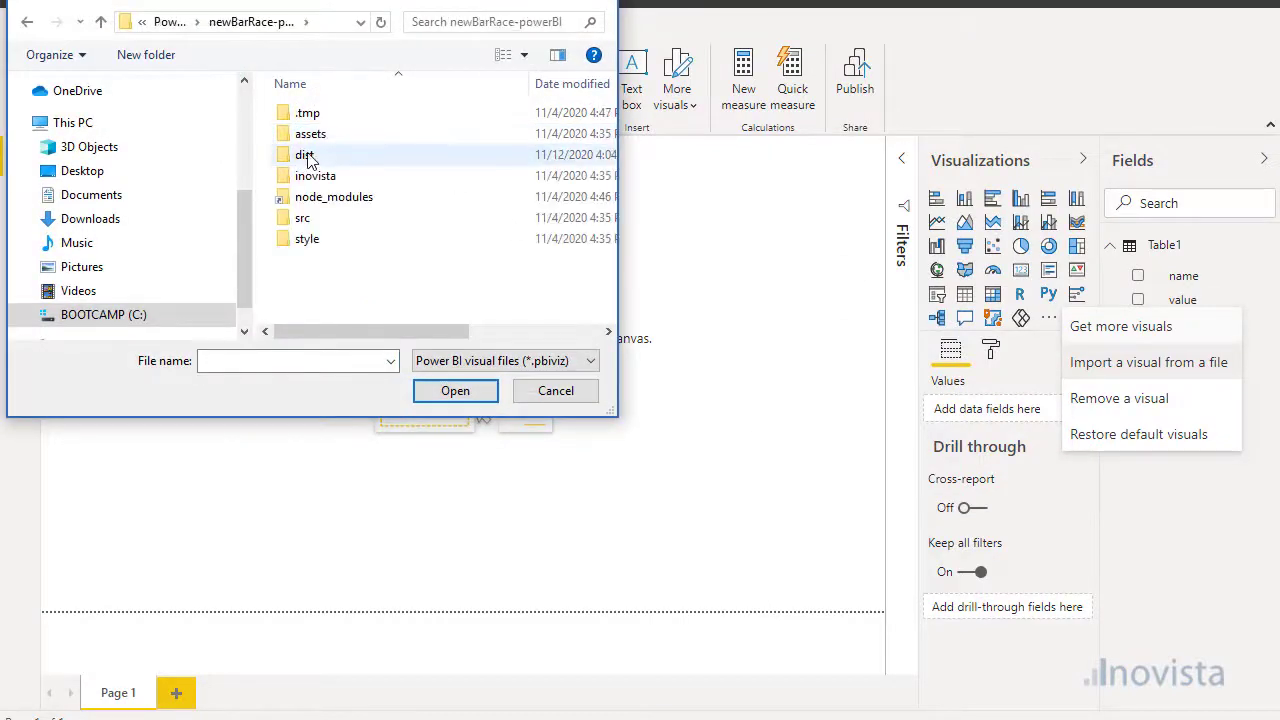
double_click(310, 155)
double_click(340, 113)
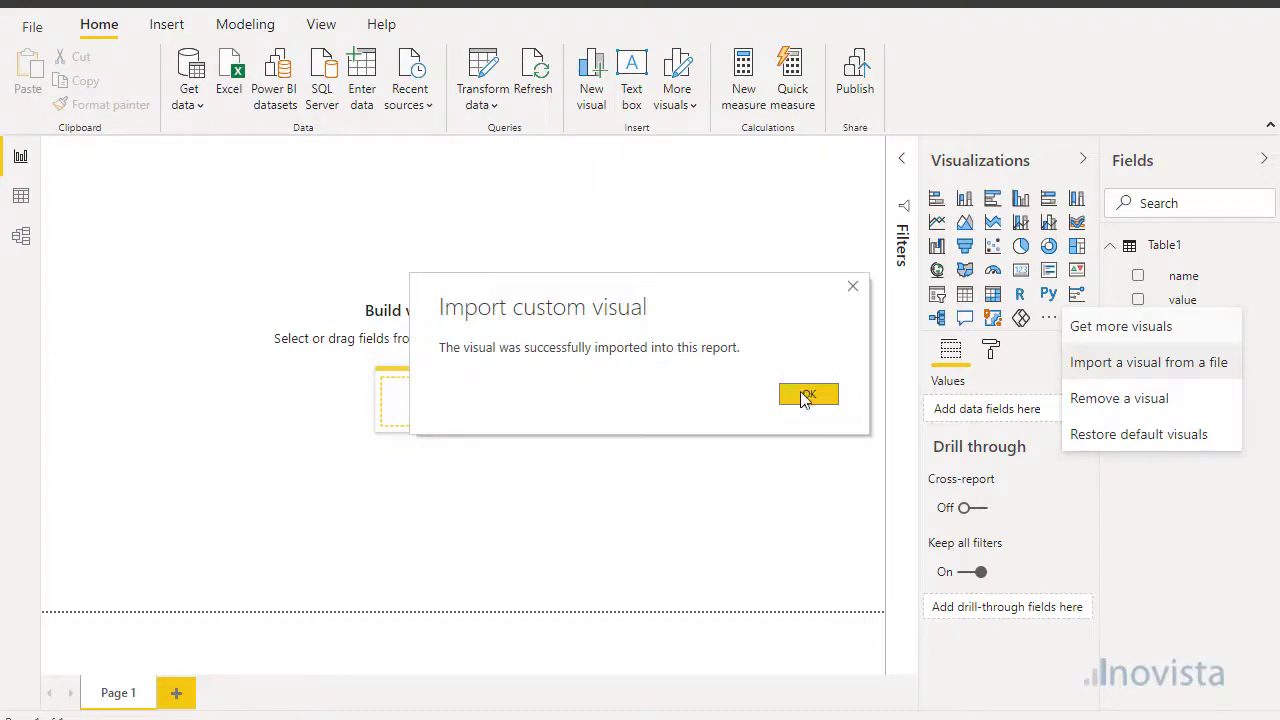
left_click(806, 396)
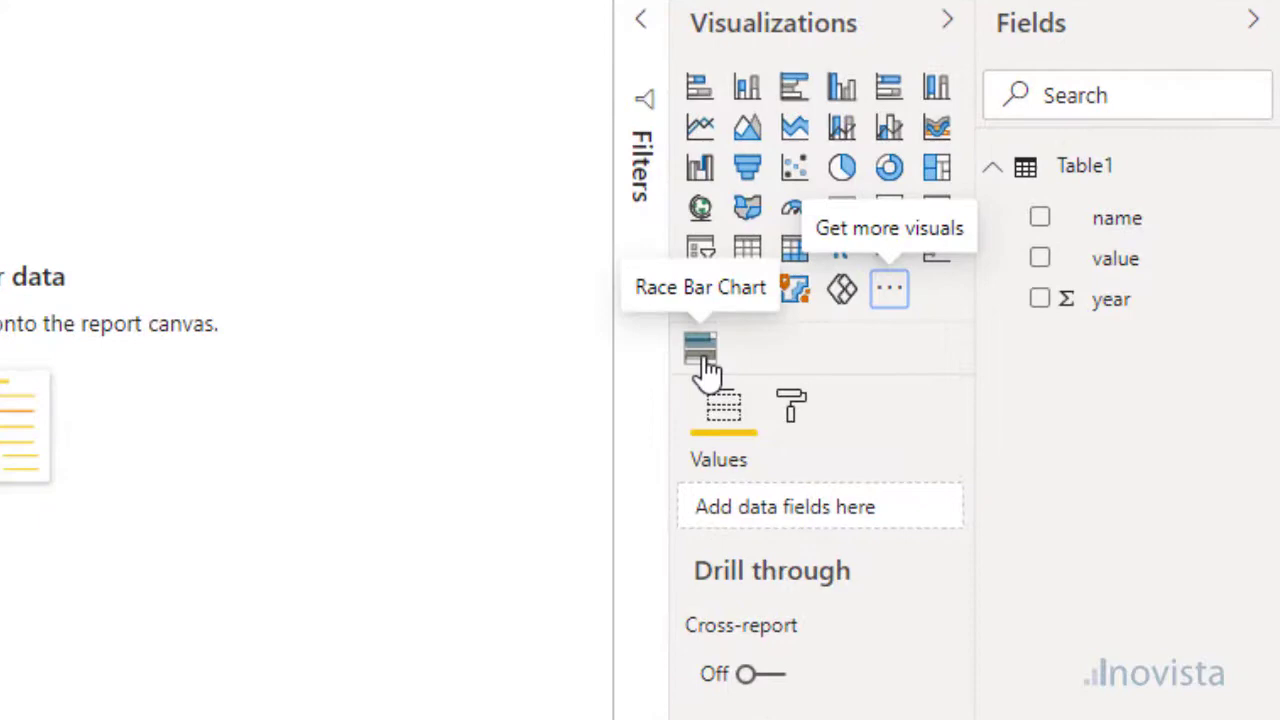
Add a Race Bar Chart visual and resize it to cover most of the report page.
left_click(702, 350)
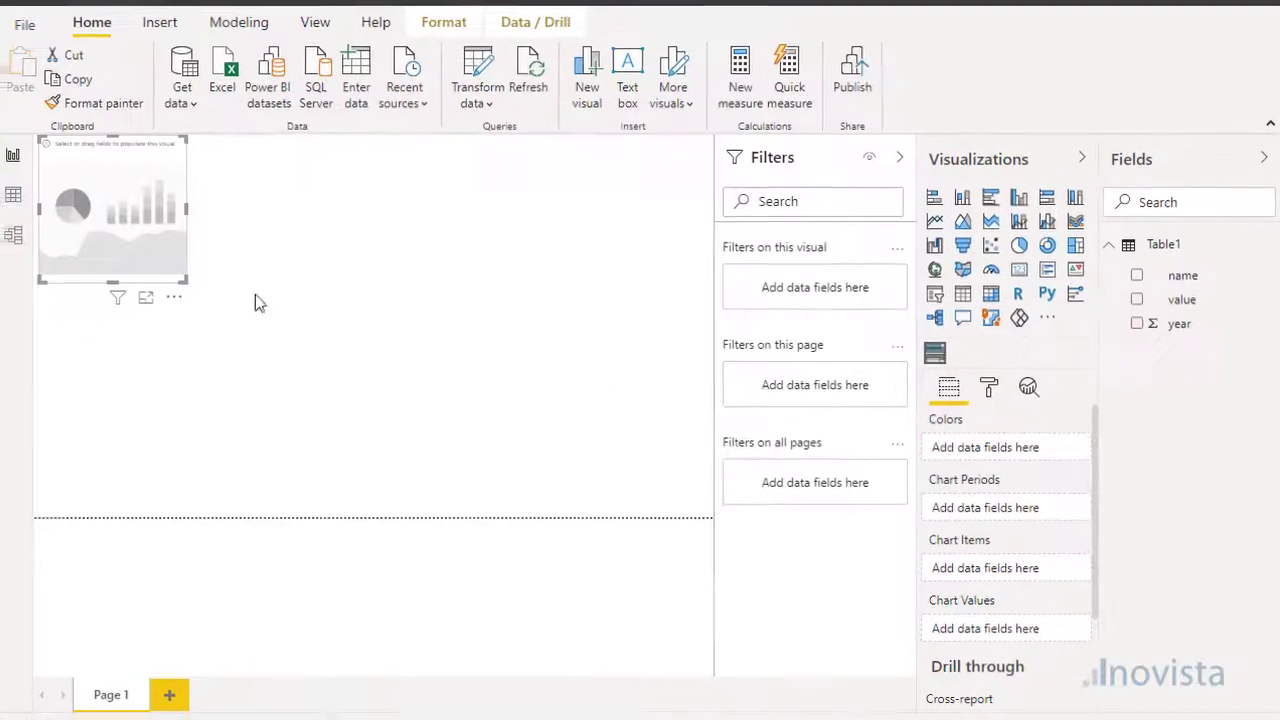
left_click_drag(186, 275, 709, 513)
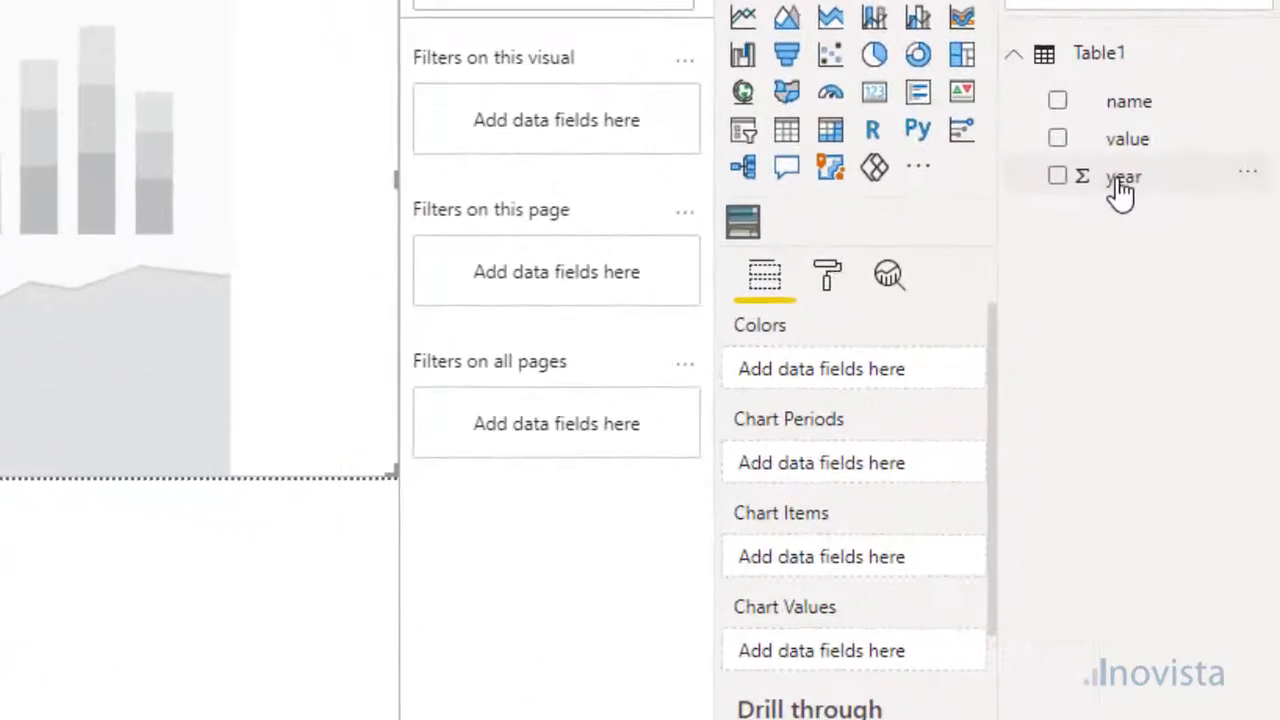
Assign year to Chart Periods, value to Chart Values and name to Chart Items.
left_click_drag(1180, 330, 1104, 396)
left_click_drag(1005, 290, 846, 486)
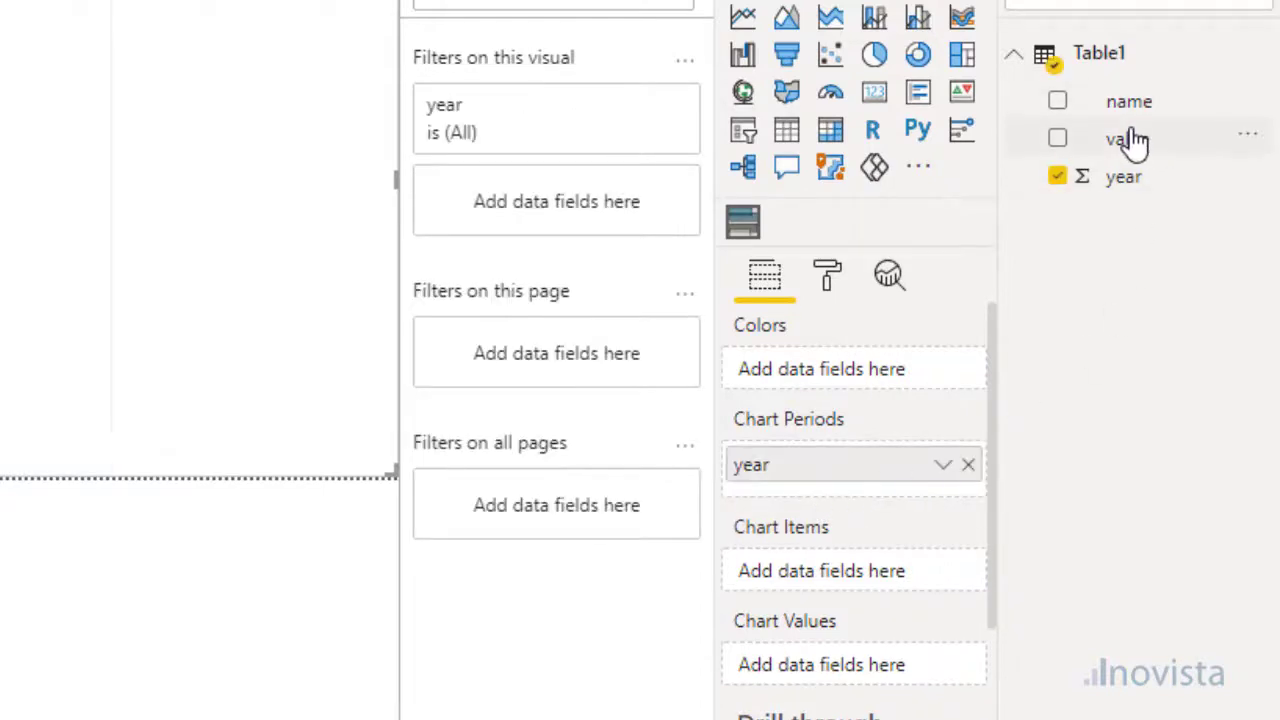
left_click_drag(1133, 141, 848, 668)
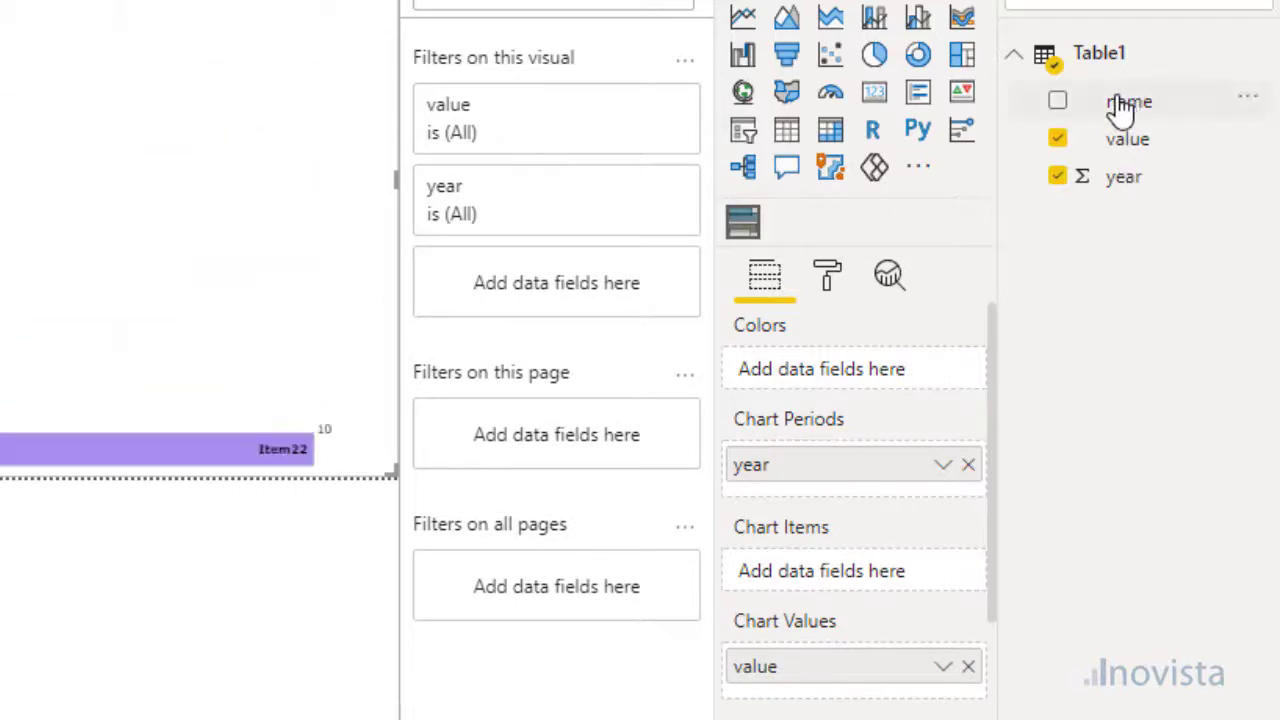
left_click_drag(1122, 110, 843, 583)
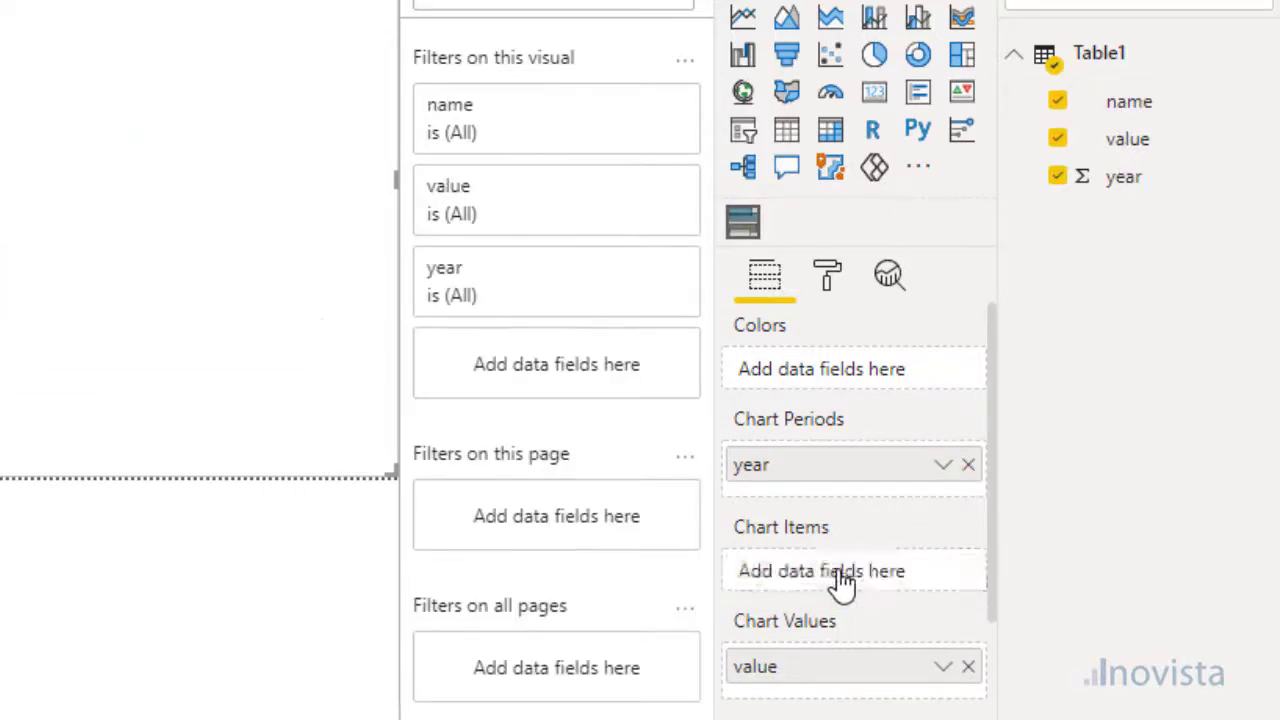
Set the year field to Don't summarize, leaving the name and value fields unchanged.
left_click(943, 465)
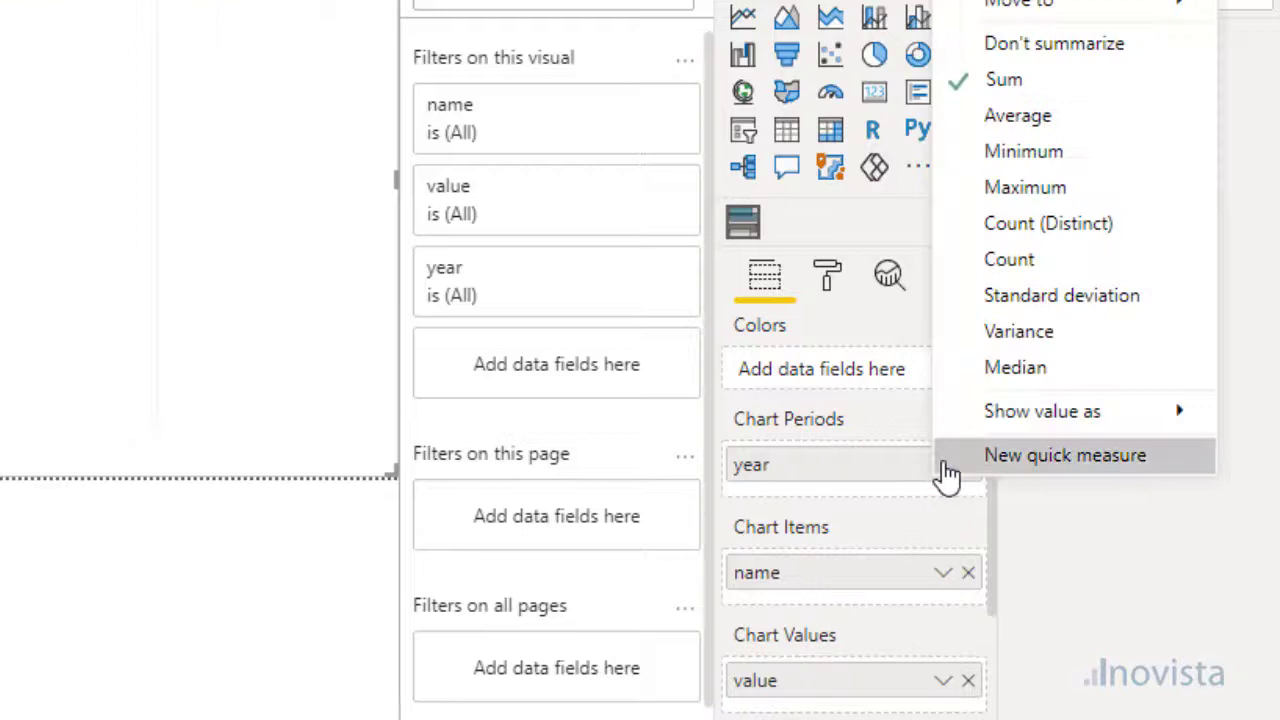
left_click(1004, 33)
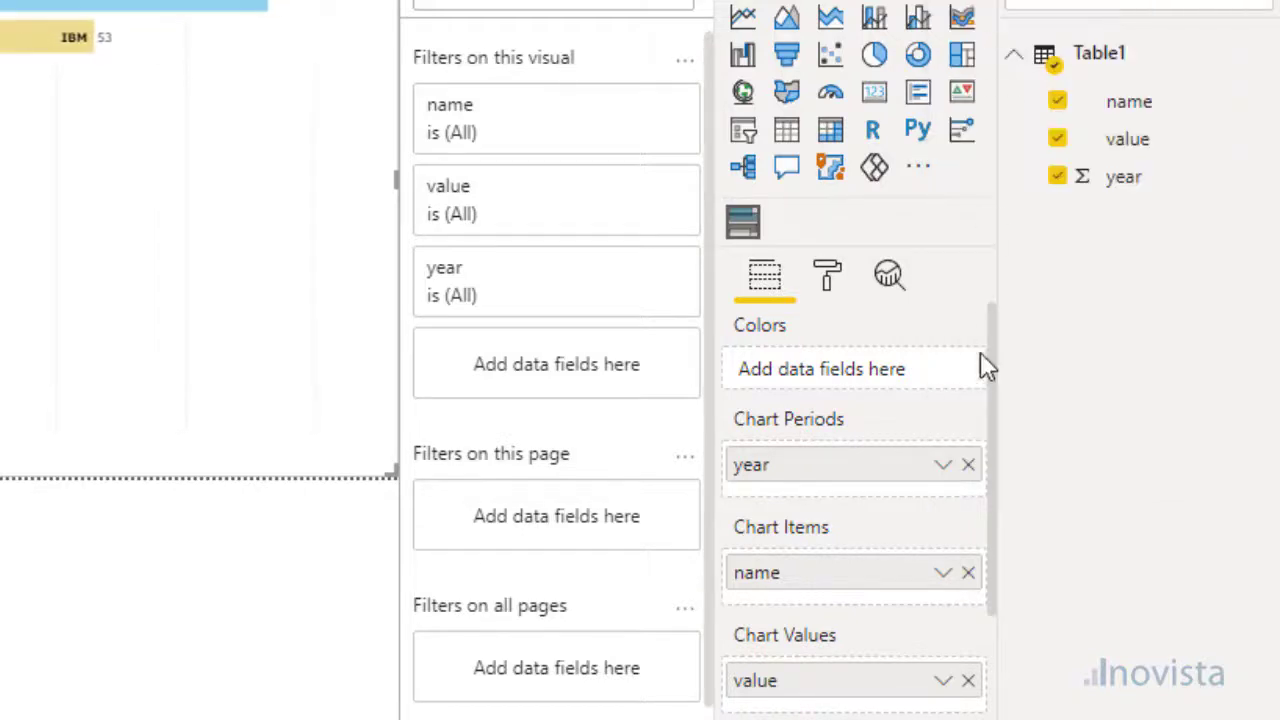
left_click(944, 577)
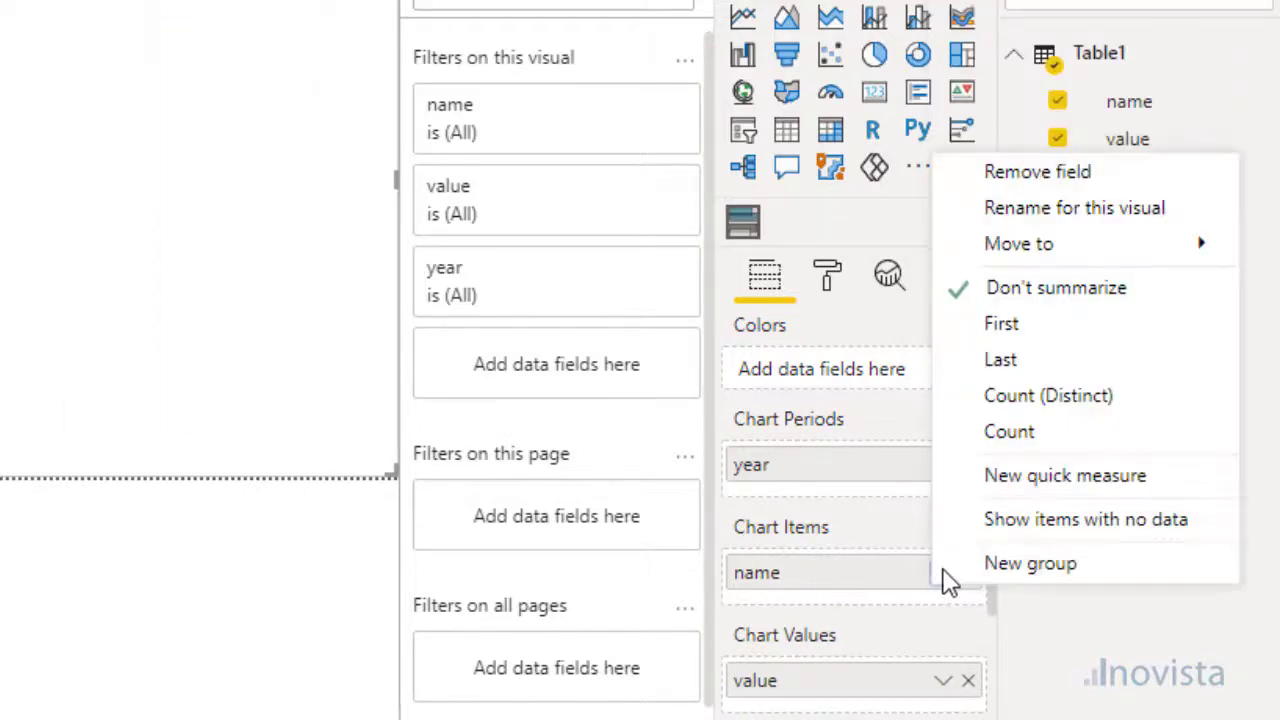
left_click(943, 679)
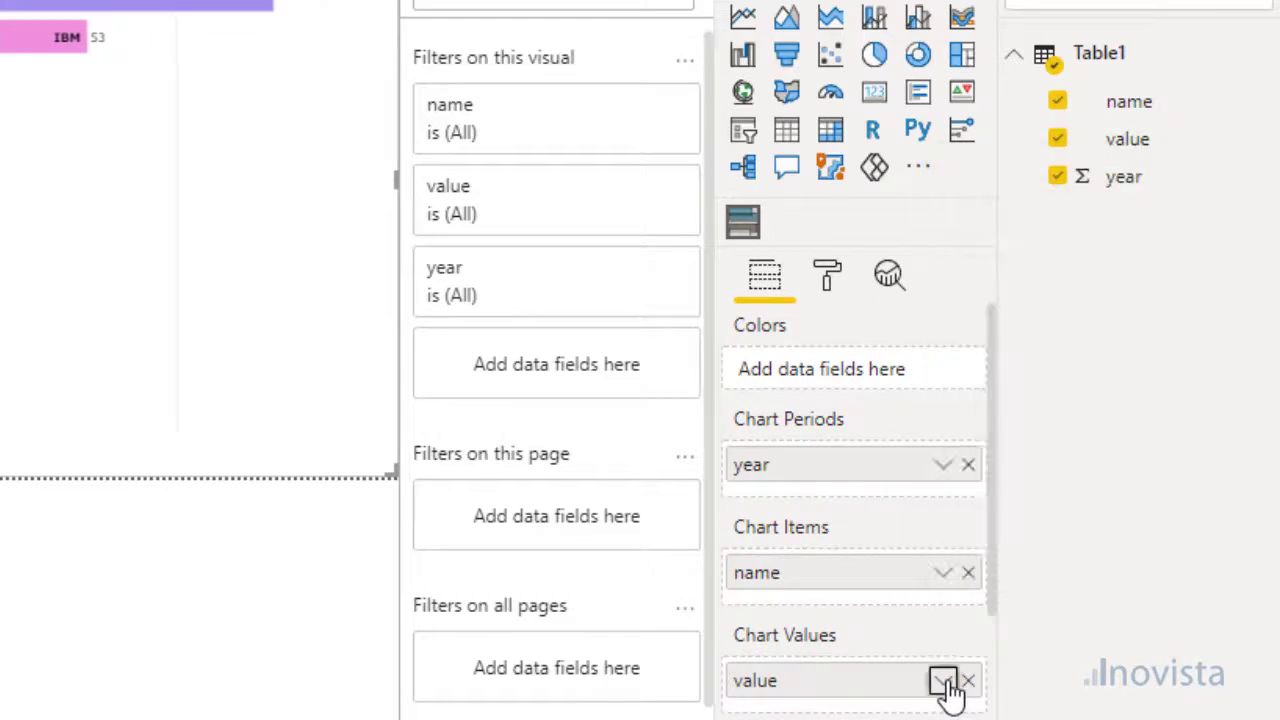
left_click(943, 680)
mouse_move(1090, 351)
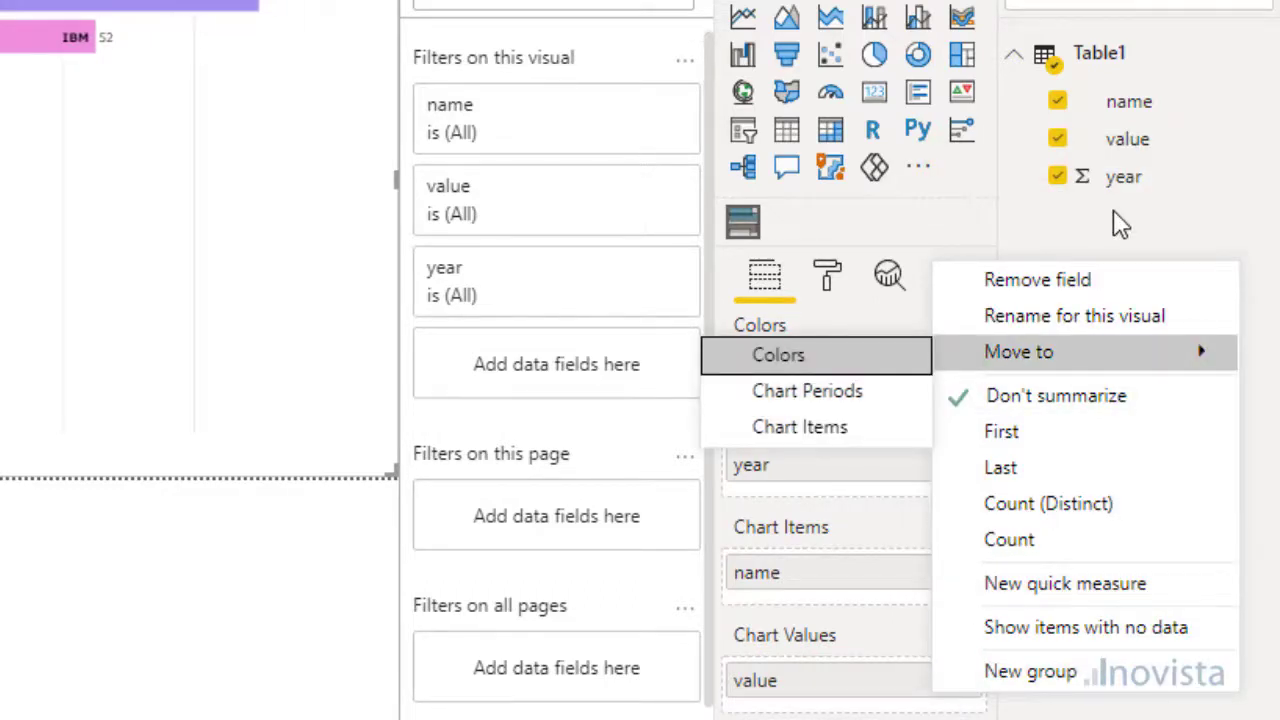
left_click(1117, 224)
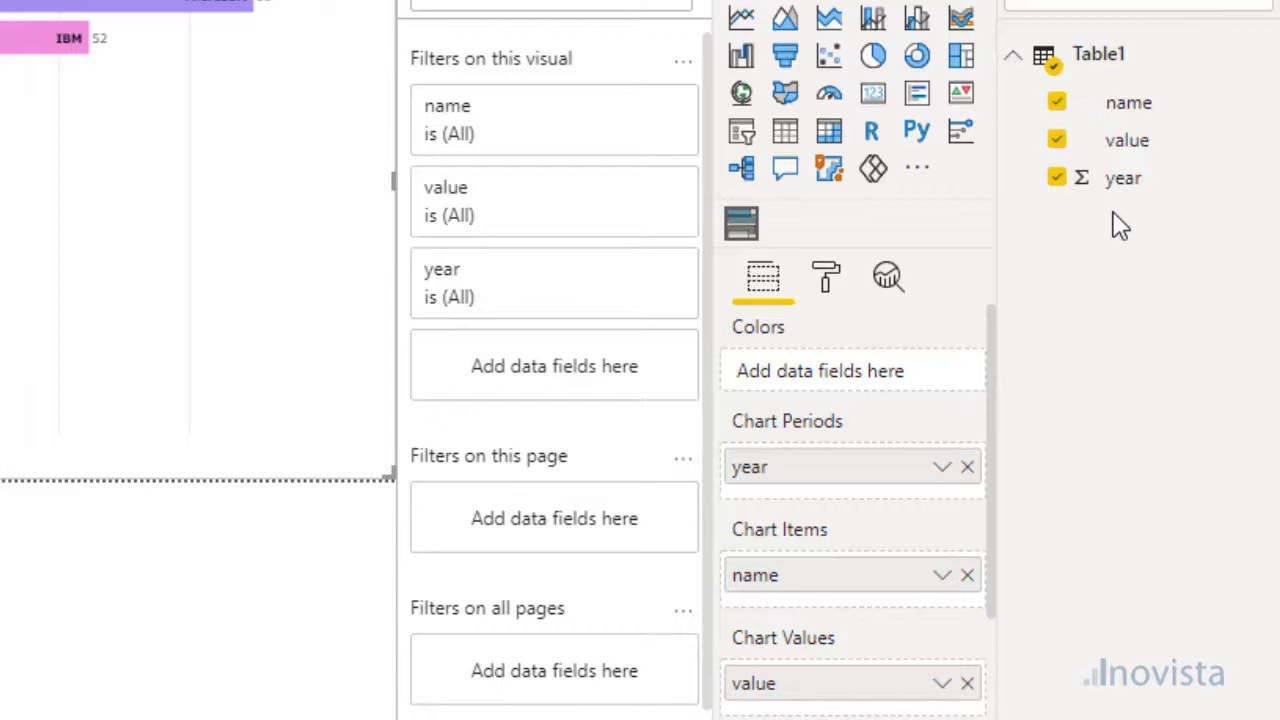
In the Format pane's Run Animation section, turn Allow Animation off and back on.
left_click(826, 285)
left_click(736, 452)
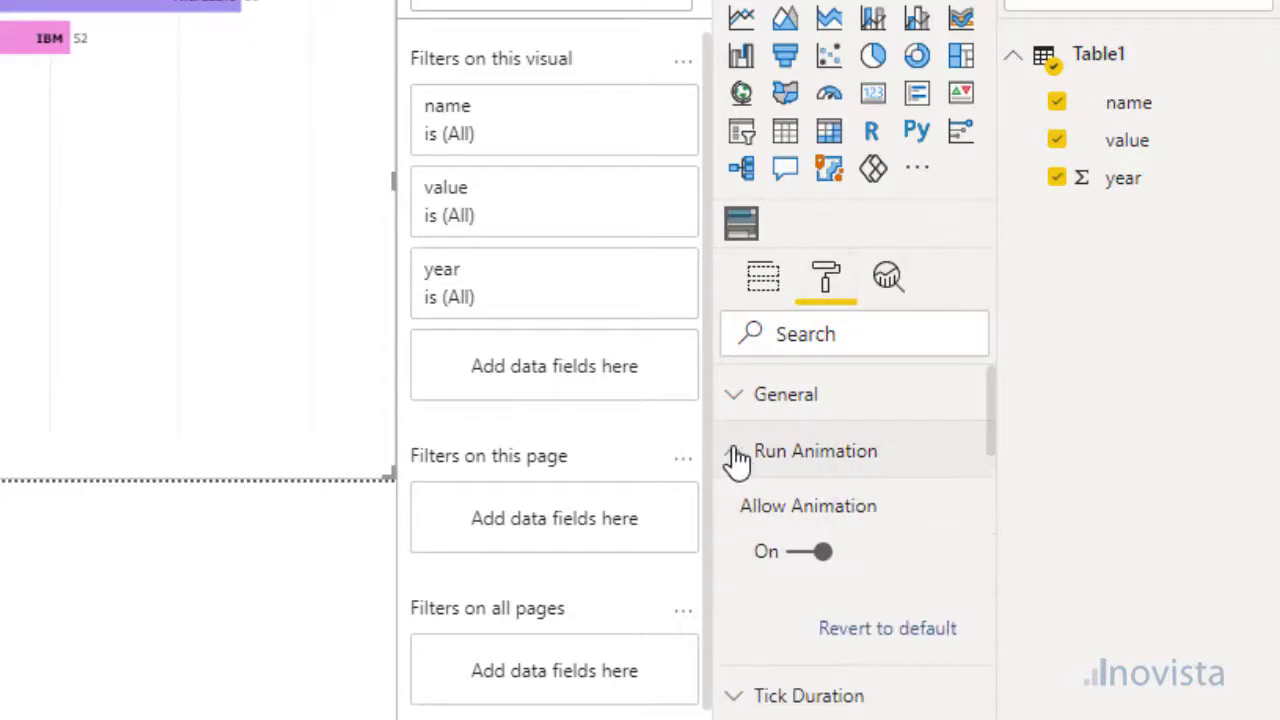
left_click(770, 553)
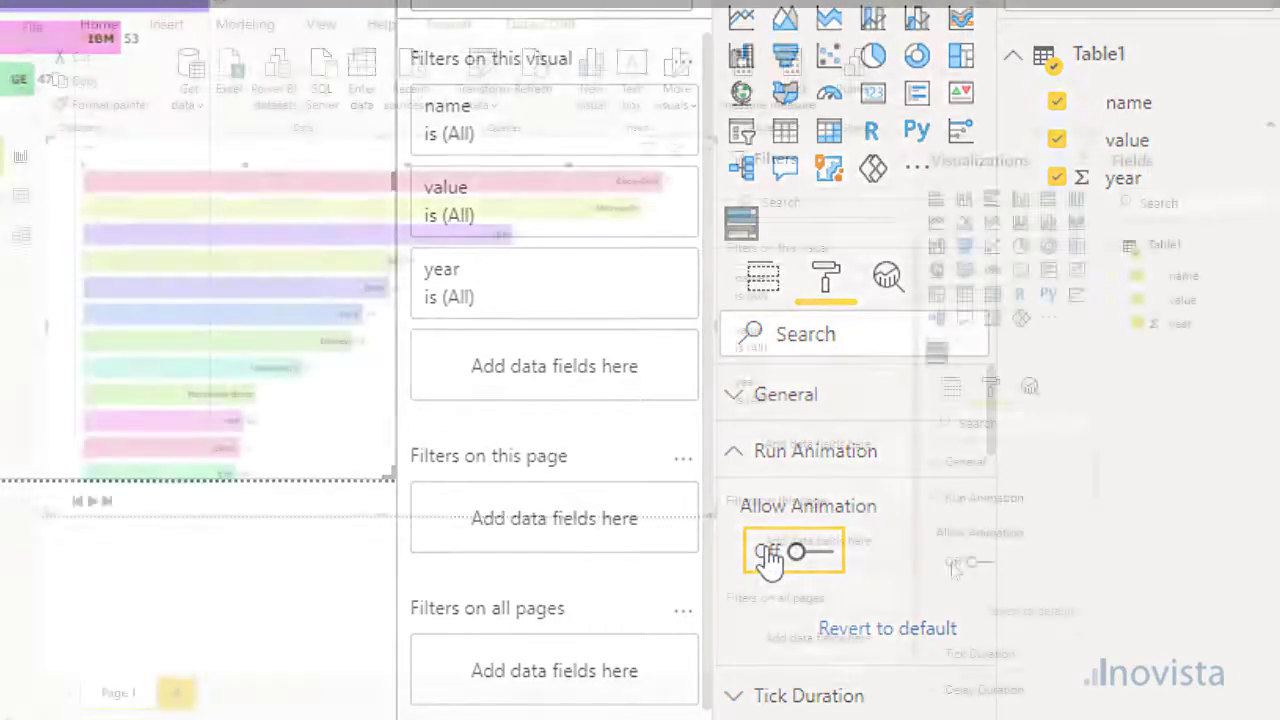
left_click(953, 564)
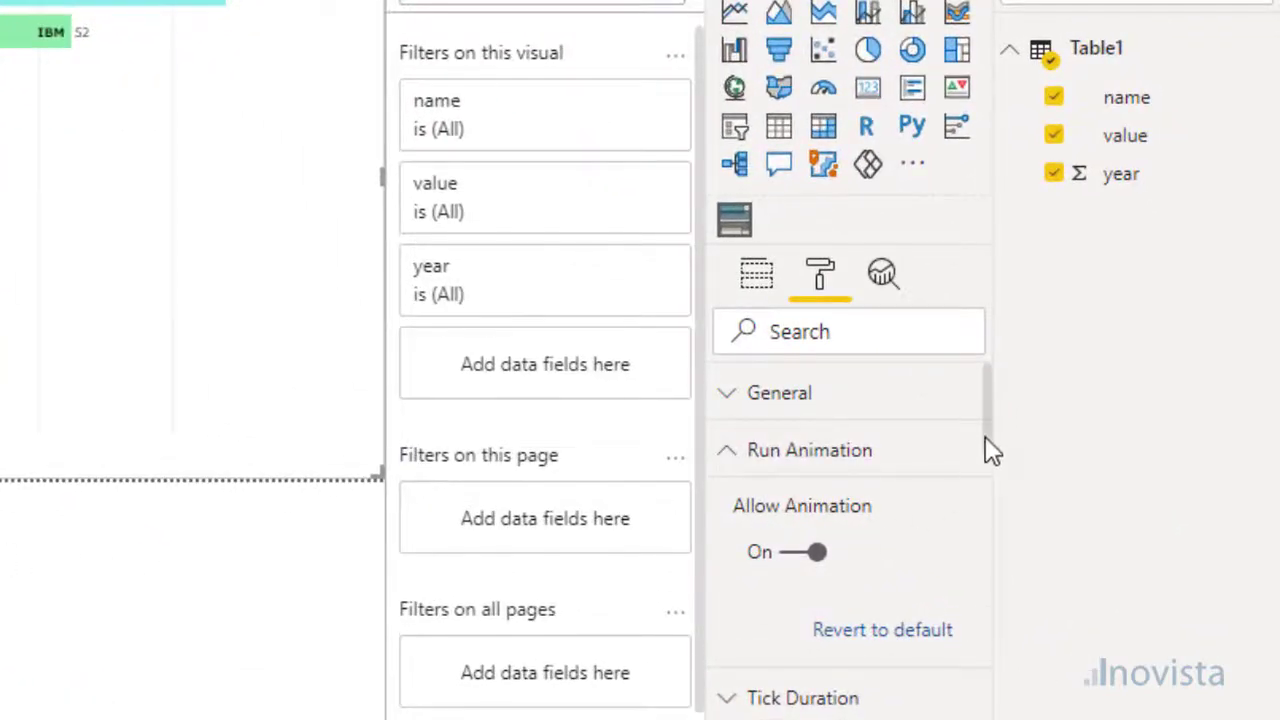
Expand Tick Duration, Delay Duration and topN, and change topN from 12 to 15.
scroll(985, 450, "down", 5)
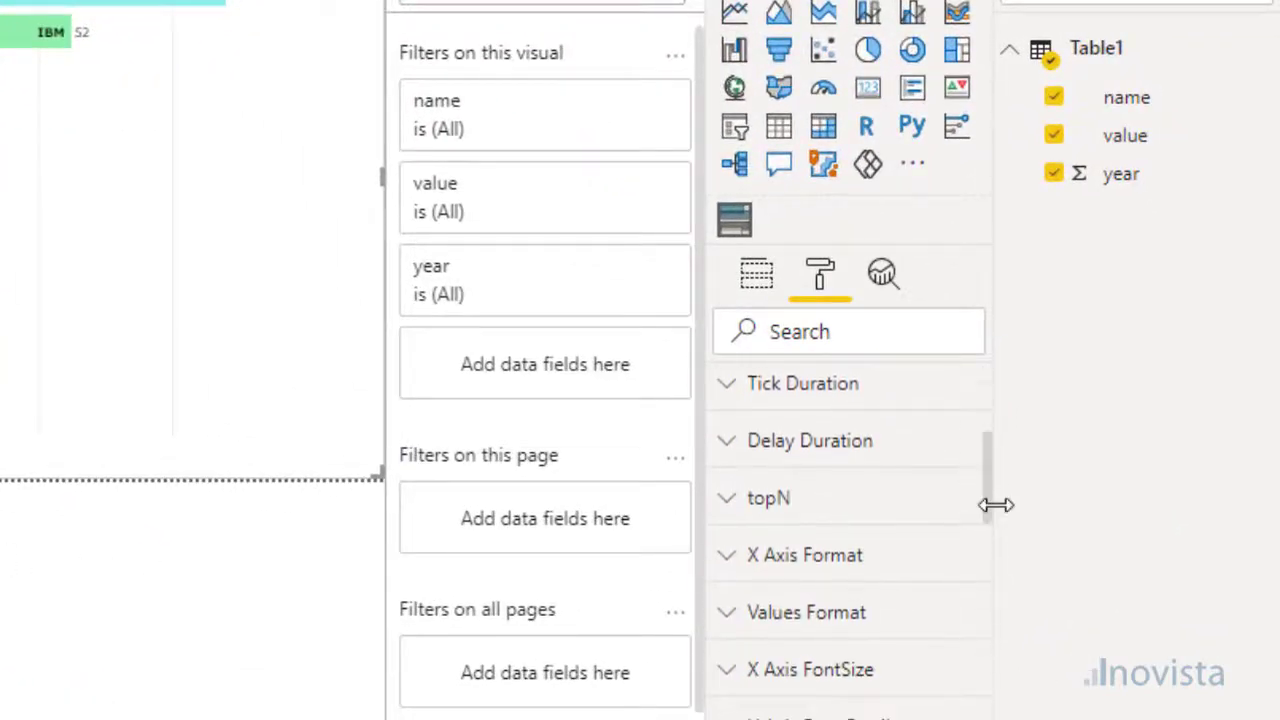
left_click(736, 398)
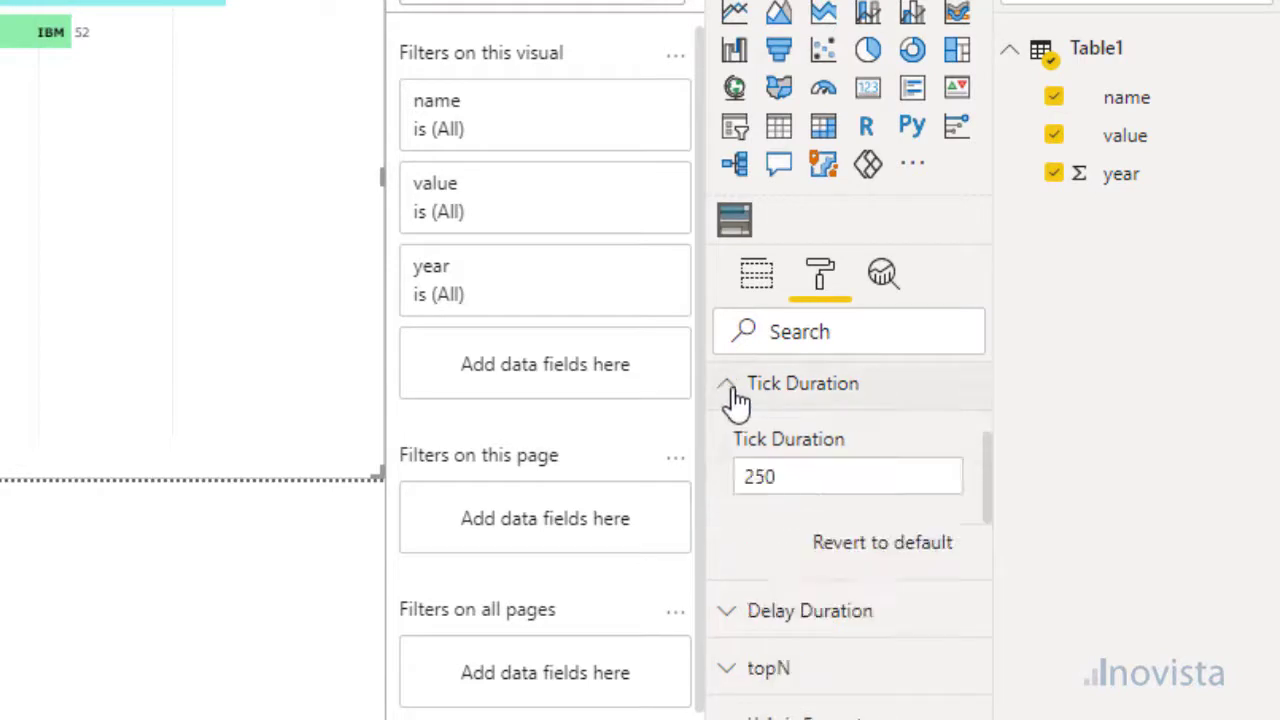
left_click(736, 628)
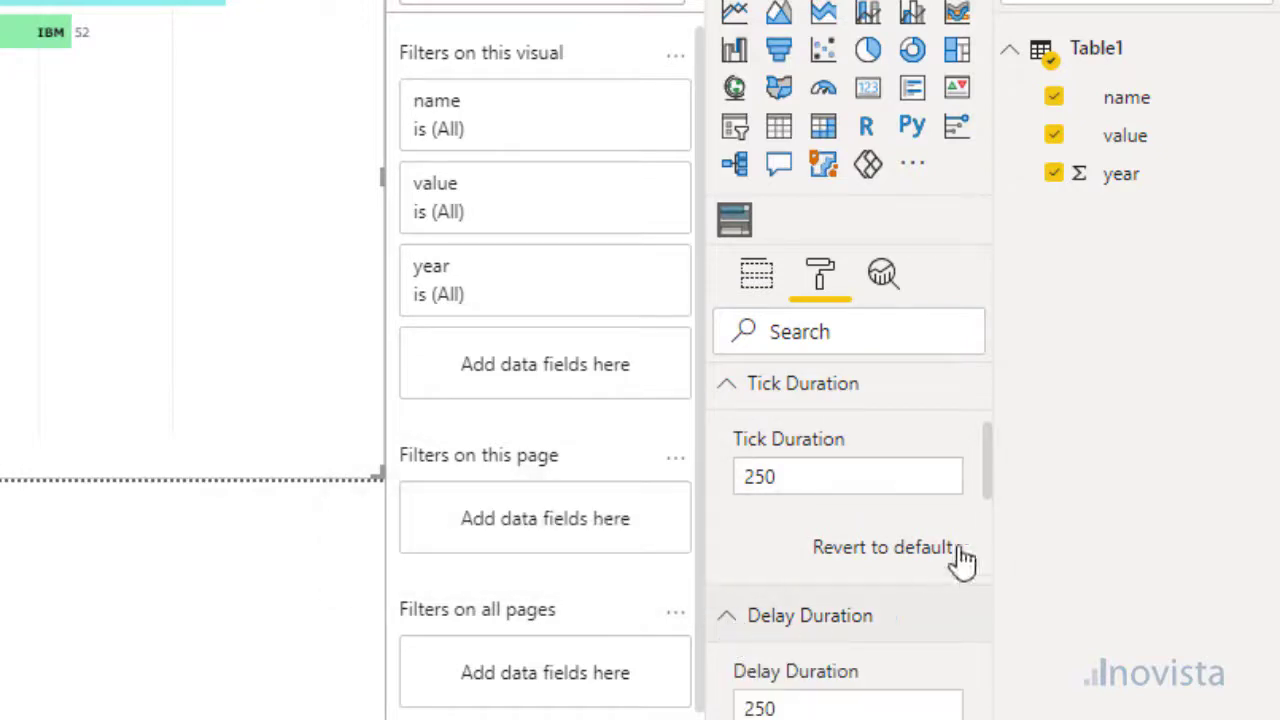
left_click_drag(988, 474, 998, 547)
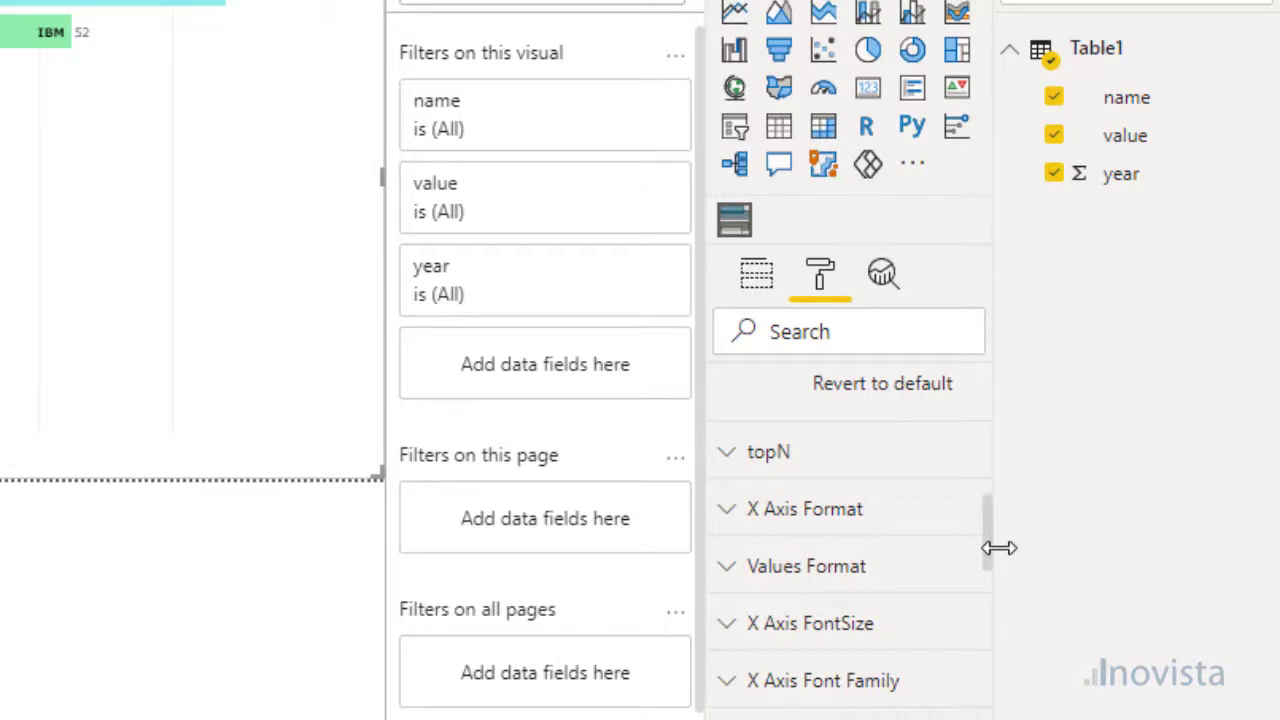
left_click(726, 465)
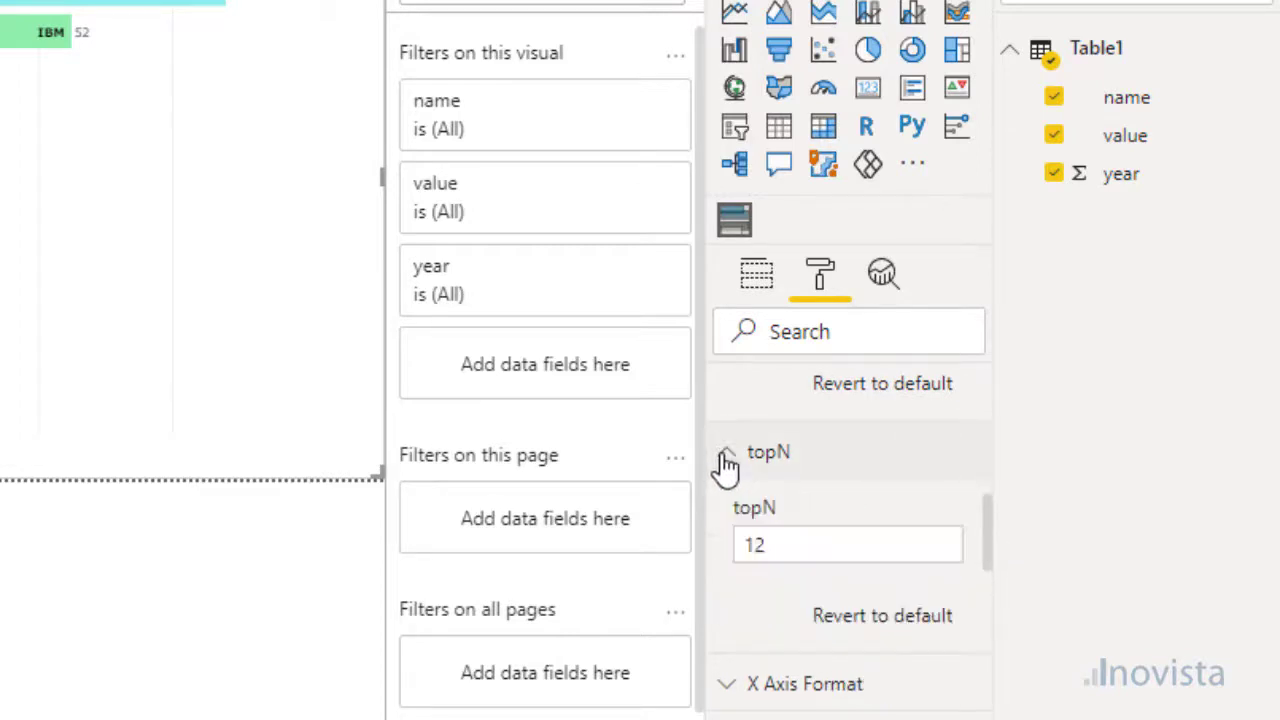
left_click(812, 548)
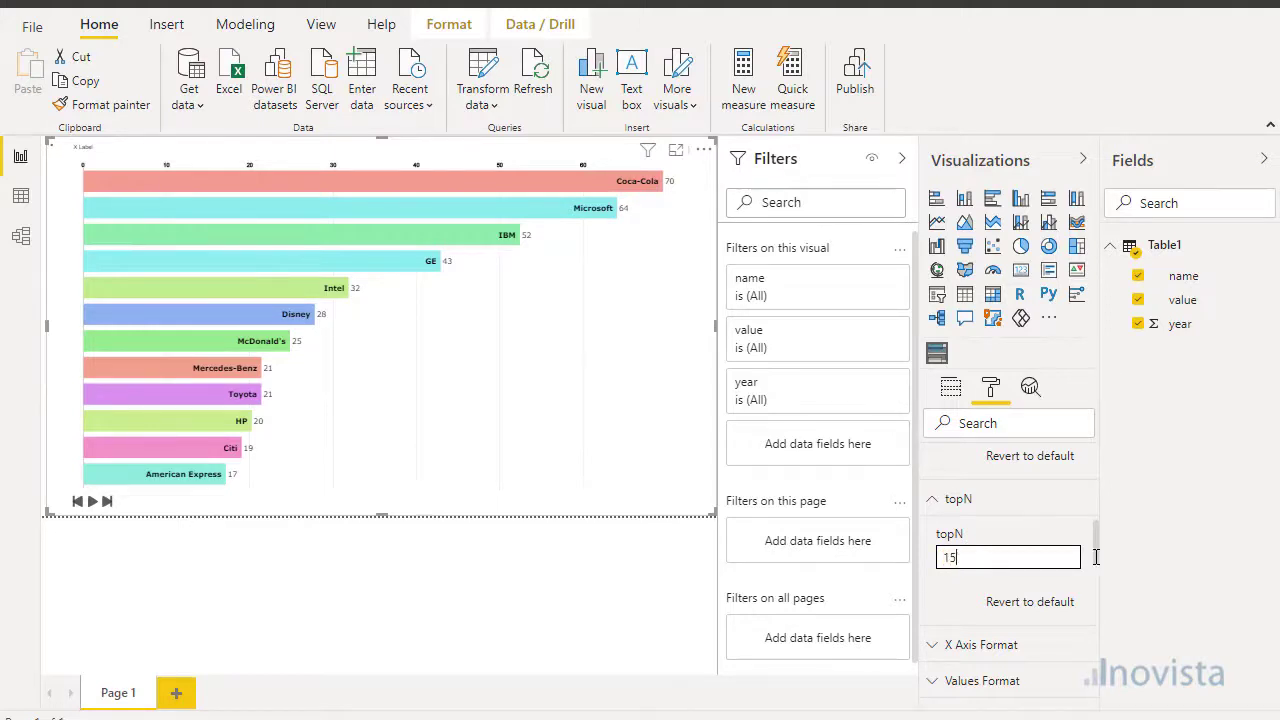
scroll(1096, 558, "down", 4)
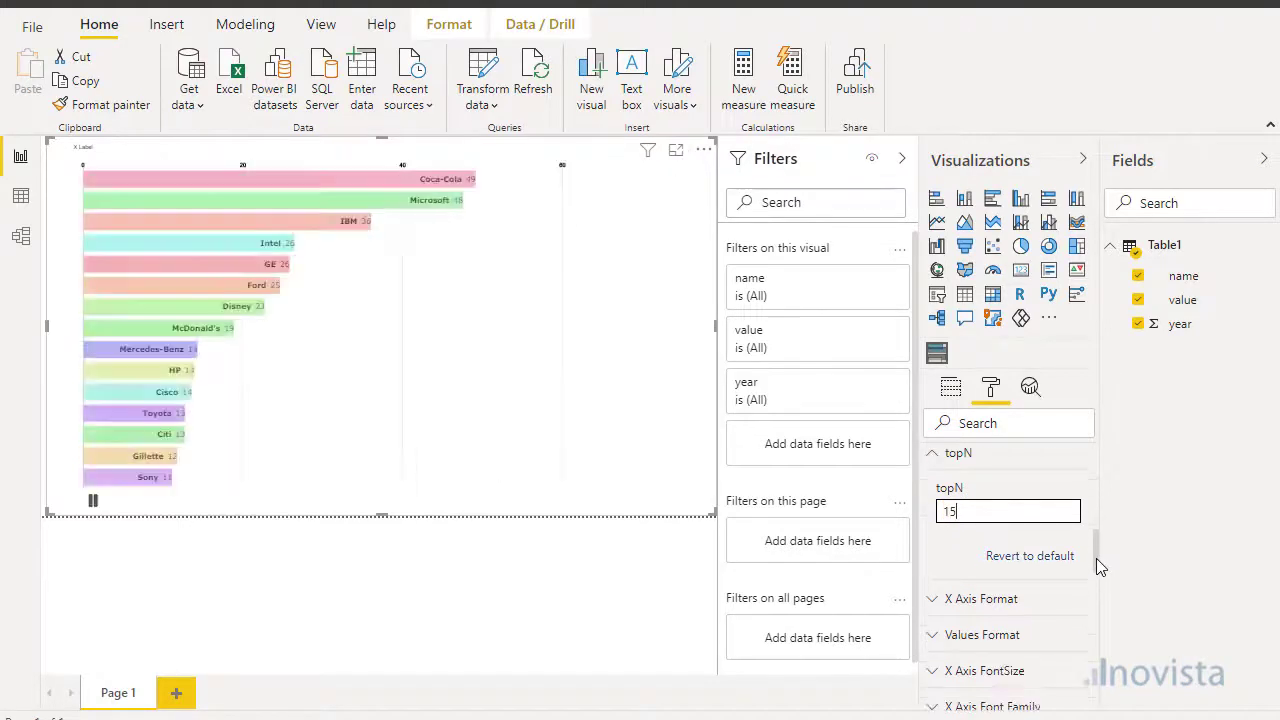
scroll(1099, 584, "down", 3)
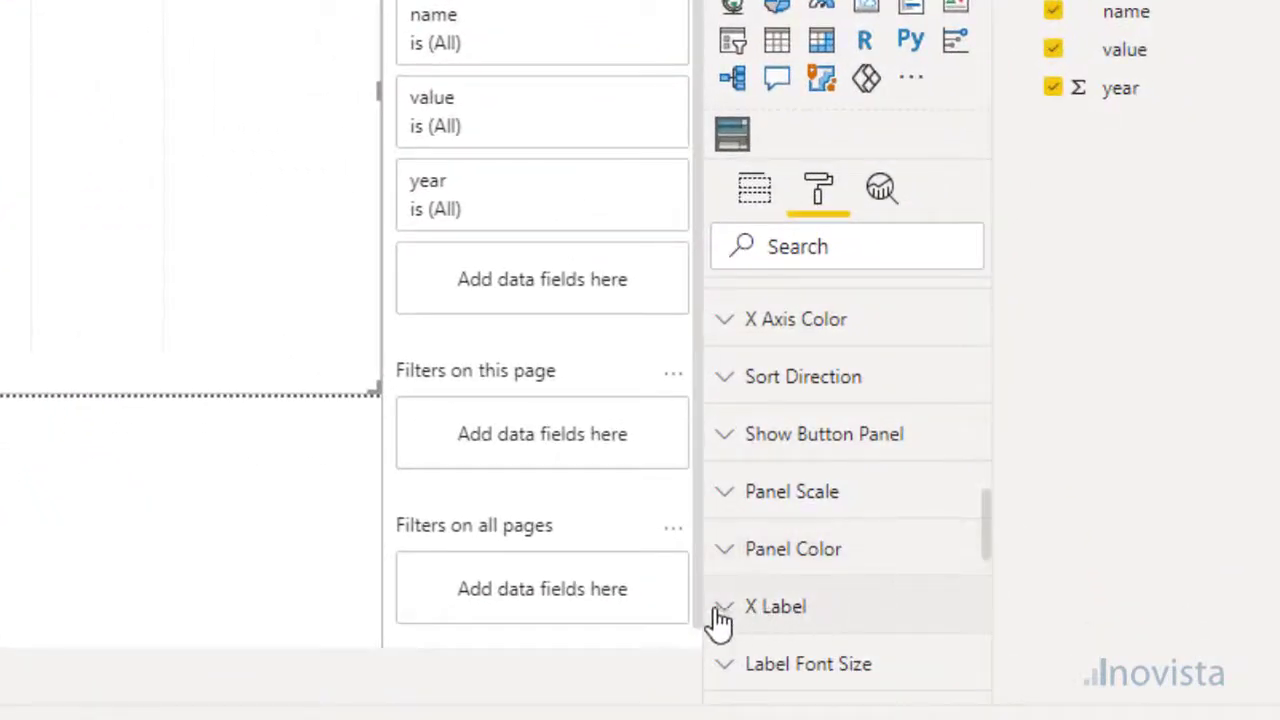
Set the X Label text to 'Brand Value'.
left_click(720, 607)
left_click_drag(986, 534, 980, 563)
left_click(846, 450)
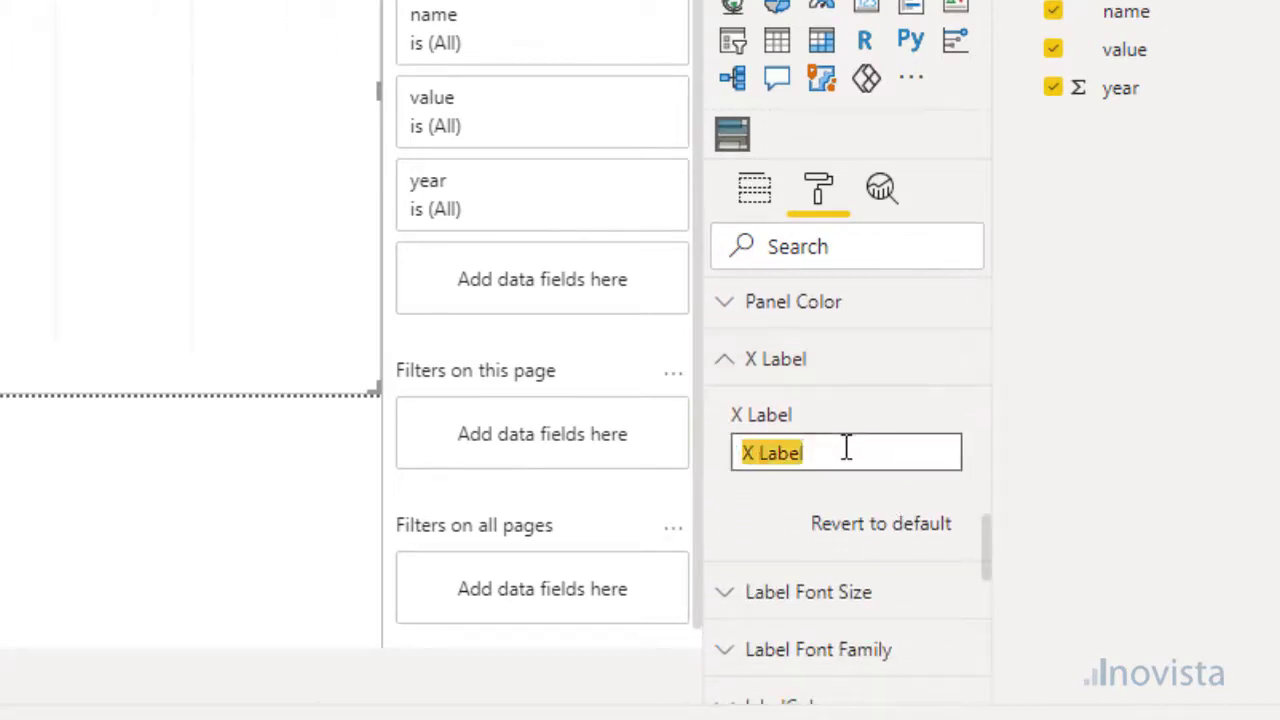
type("Bran")
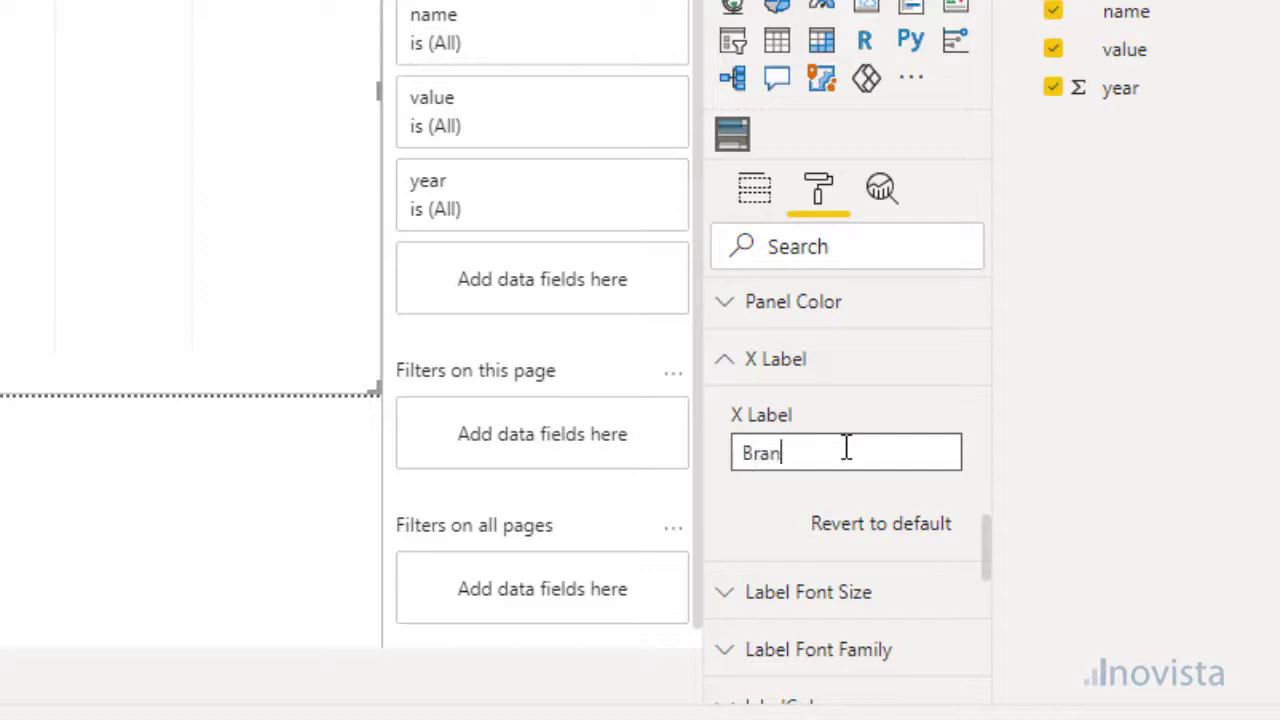
type("d Valu")
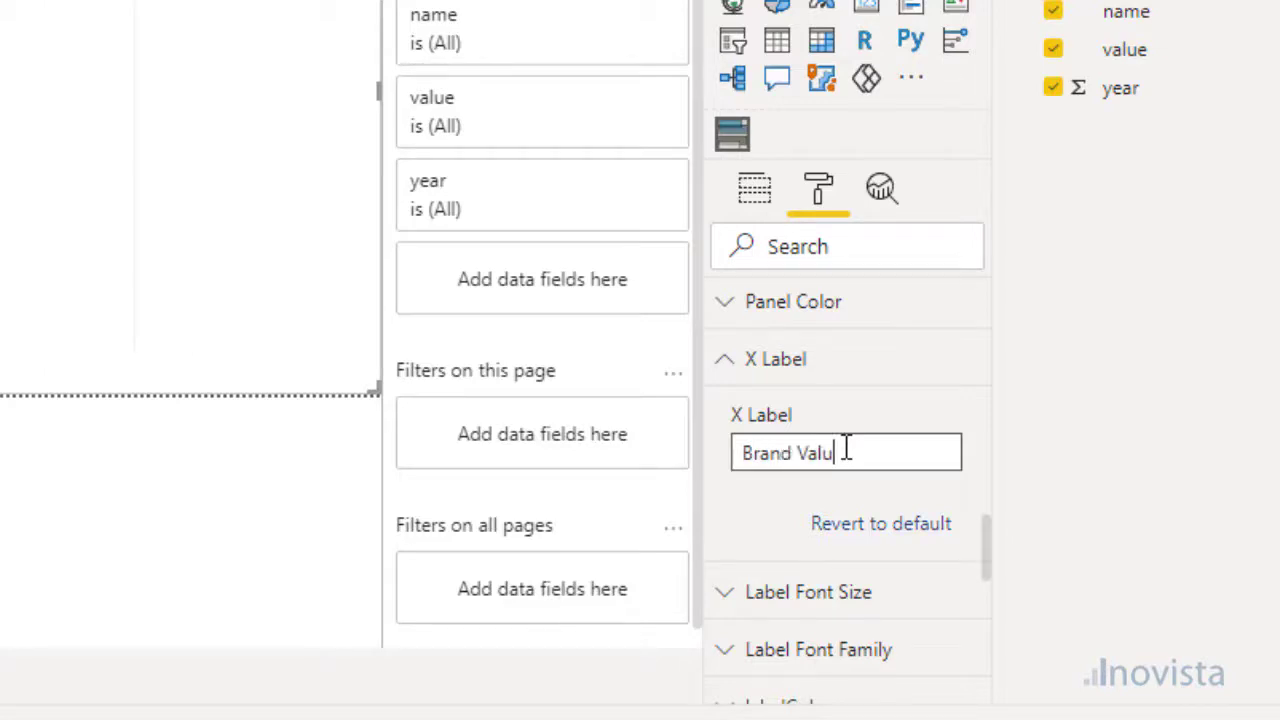
type("e")
left_click(980, 549)
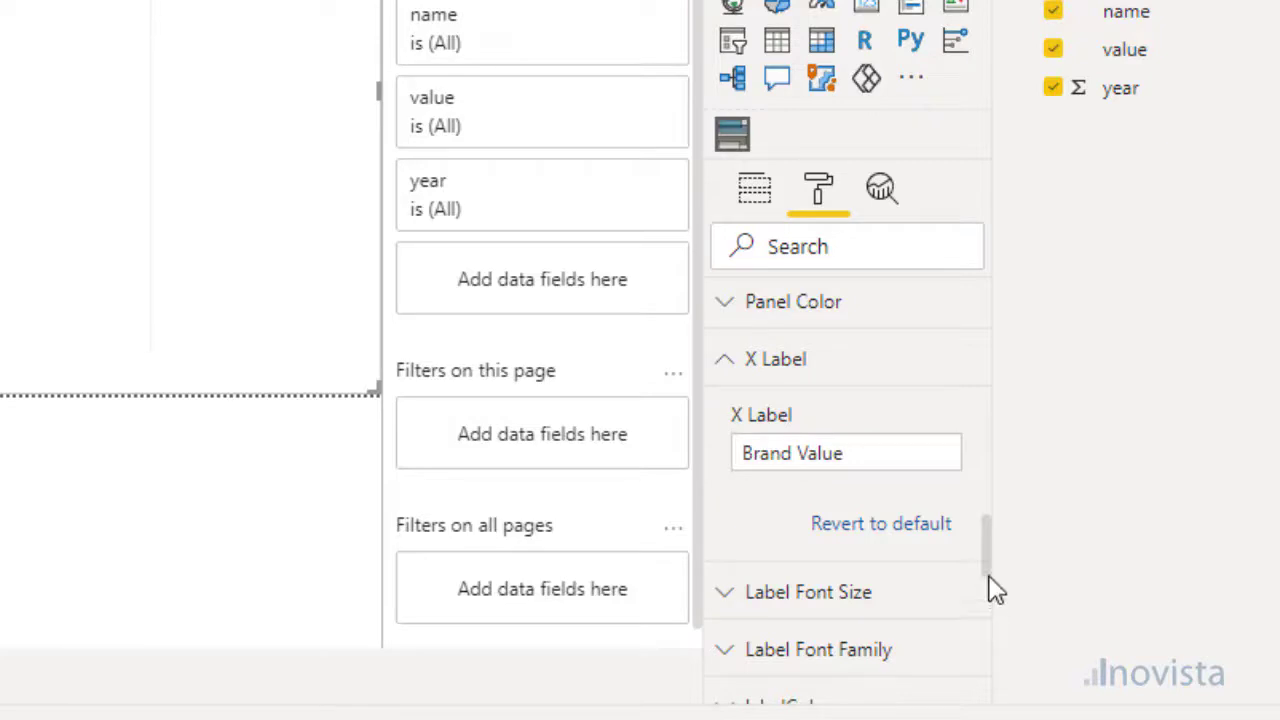
Raise the Label Font Size from 16 to 22 pt.
scroll(988, 590, "down", 3)
scroll(994, 640, "down", 6)
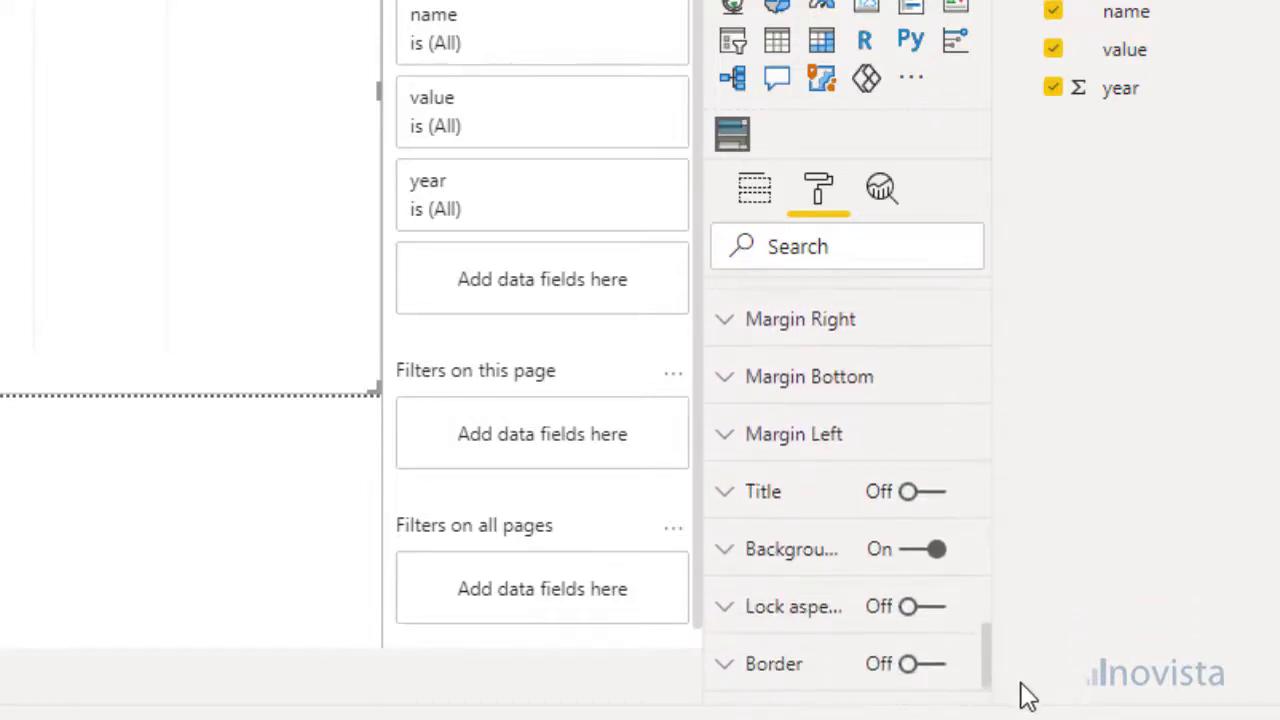
scroll(1005, 600, "up", 8)
scroll(1005, 597, "down", 1)
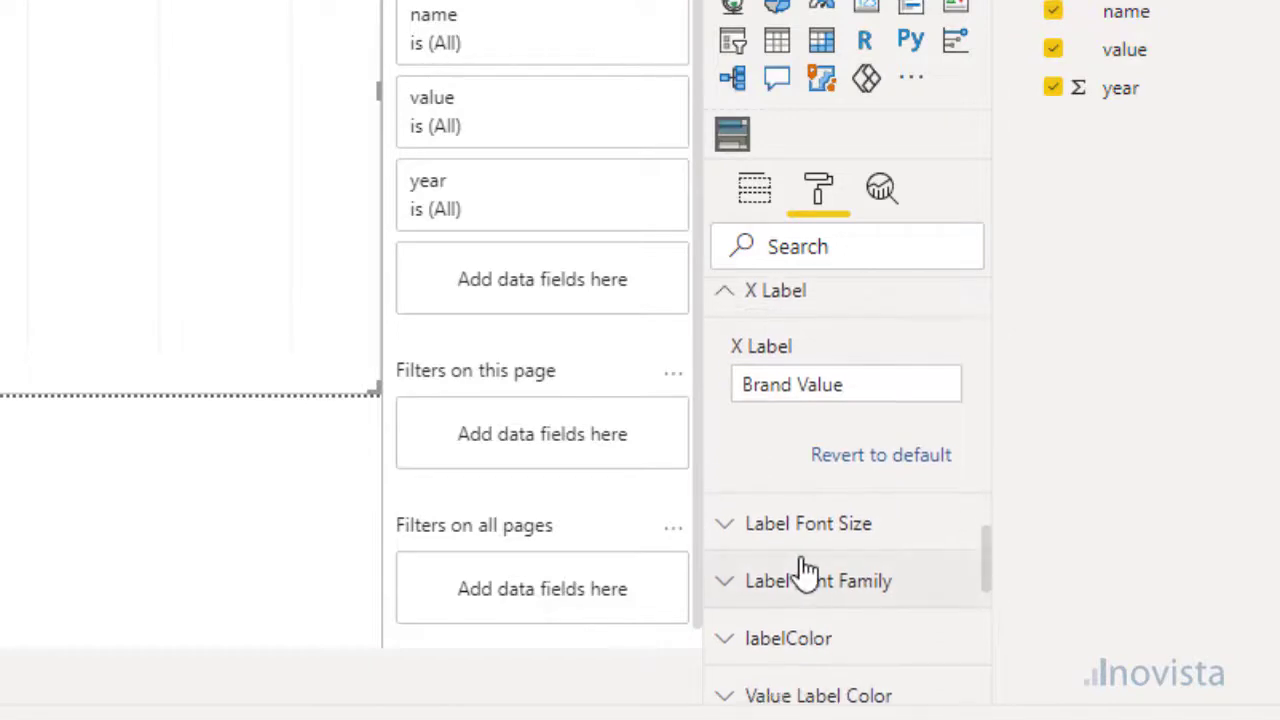
left_click(749, 533)
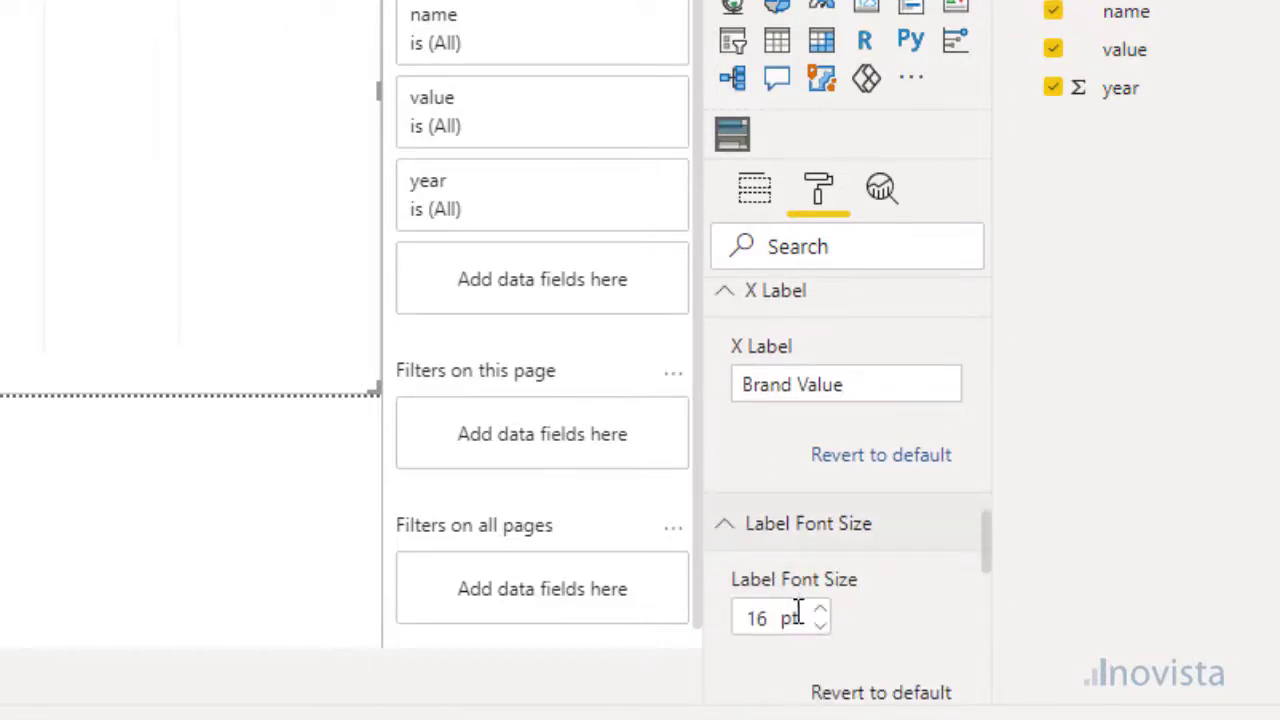
left_click(821, 610)
left_click(821, 612)
left_click(821, 612)
left_click(821, 612)
left_click(821, 612)
left_click(821, 612)
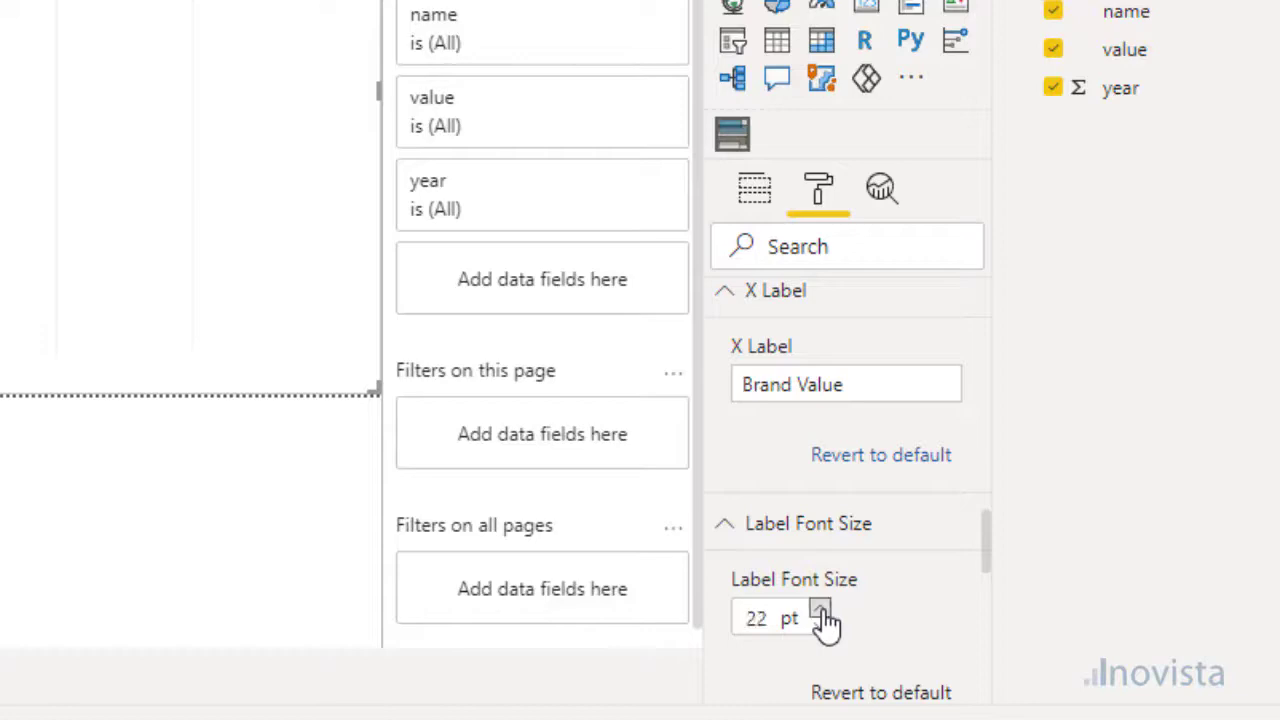